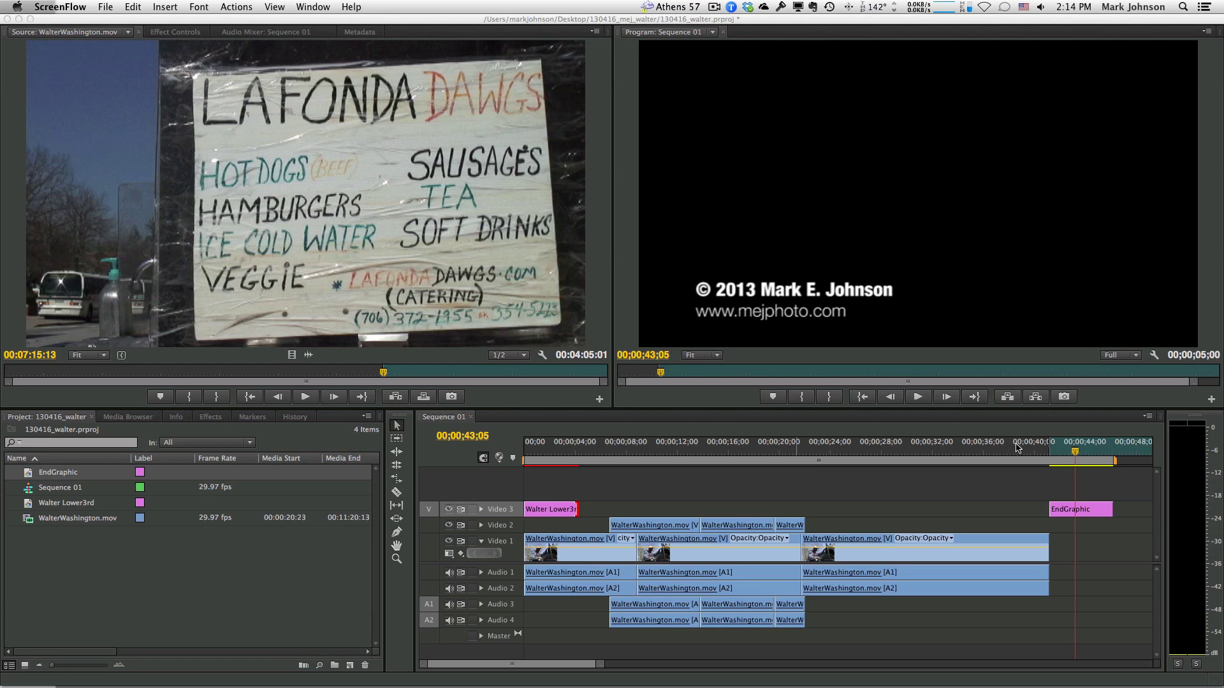
Return the playhead to the sequence start and apply an Additive Dissolve to the start of the lower-third title on Video 3.
click(1074, 452)
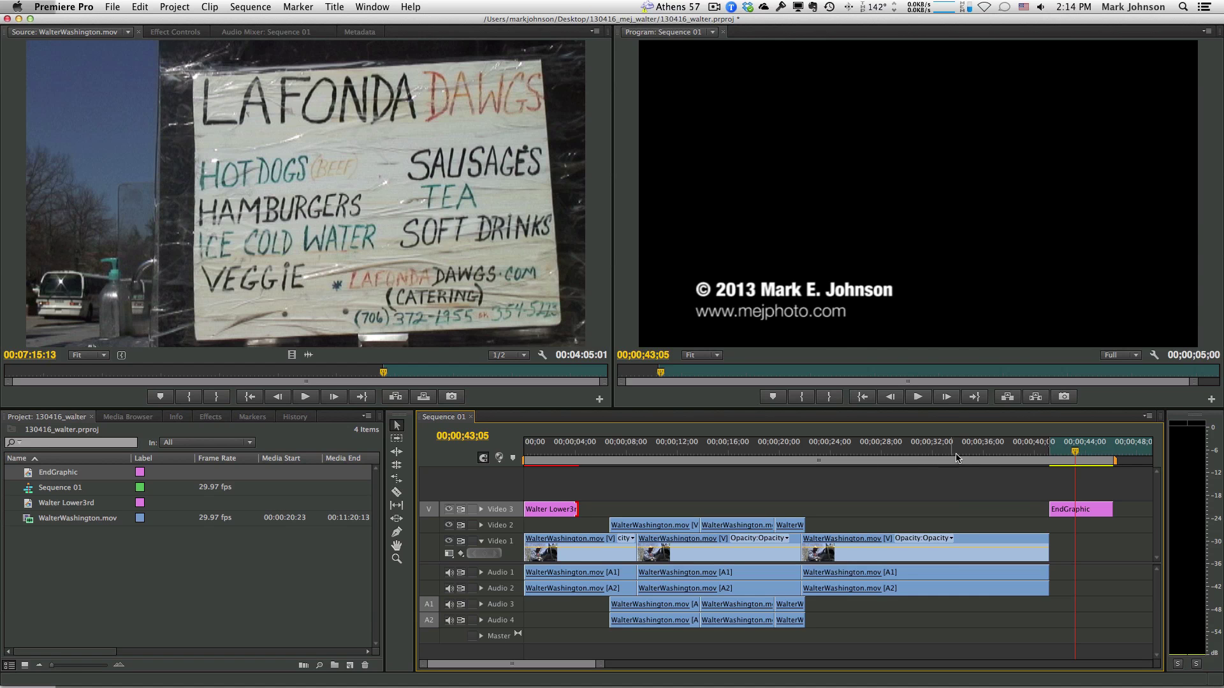
drag(909, 454, 520, 445)
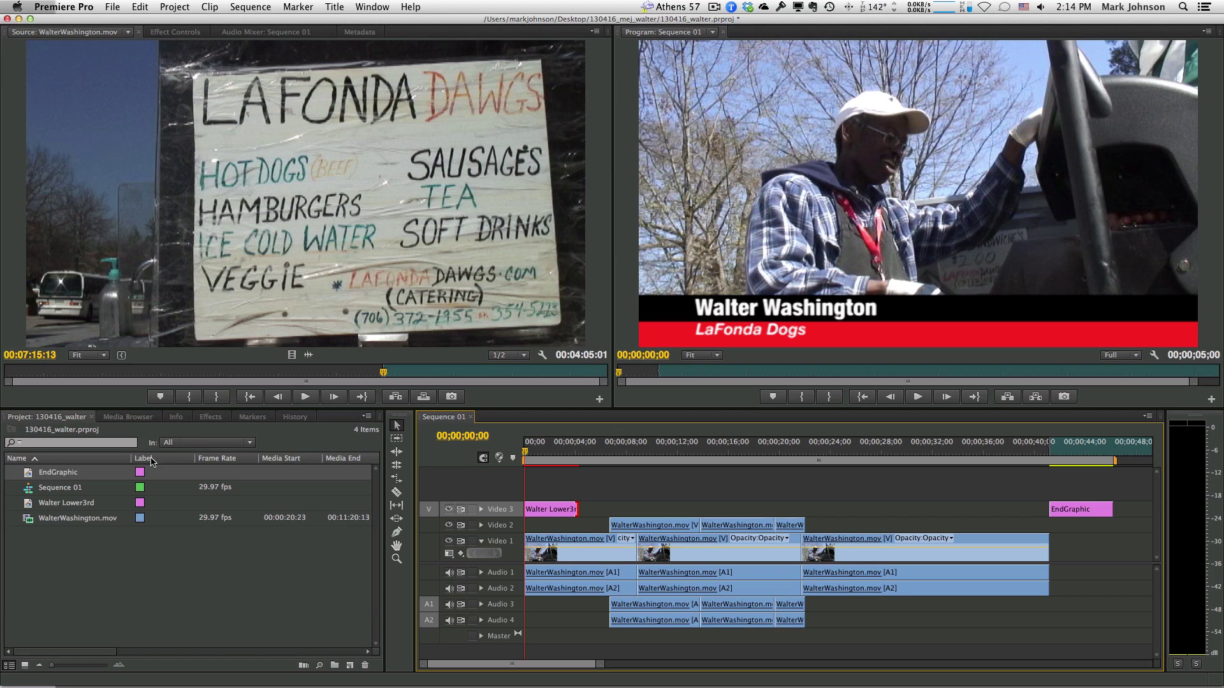
click(218, 417)
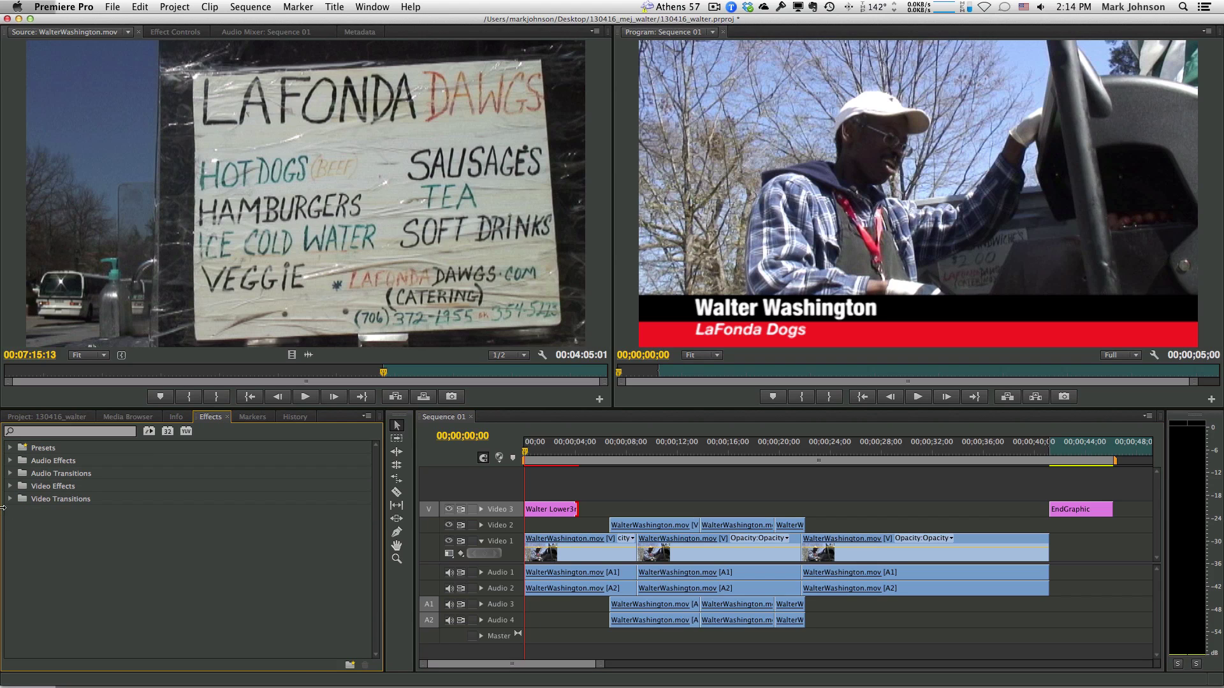
click(10, 499)
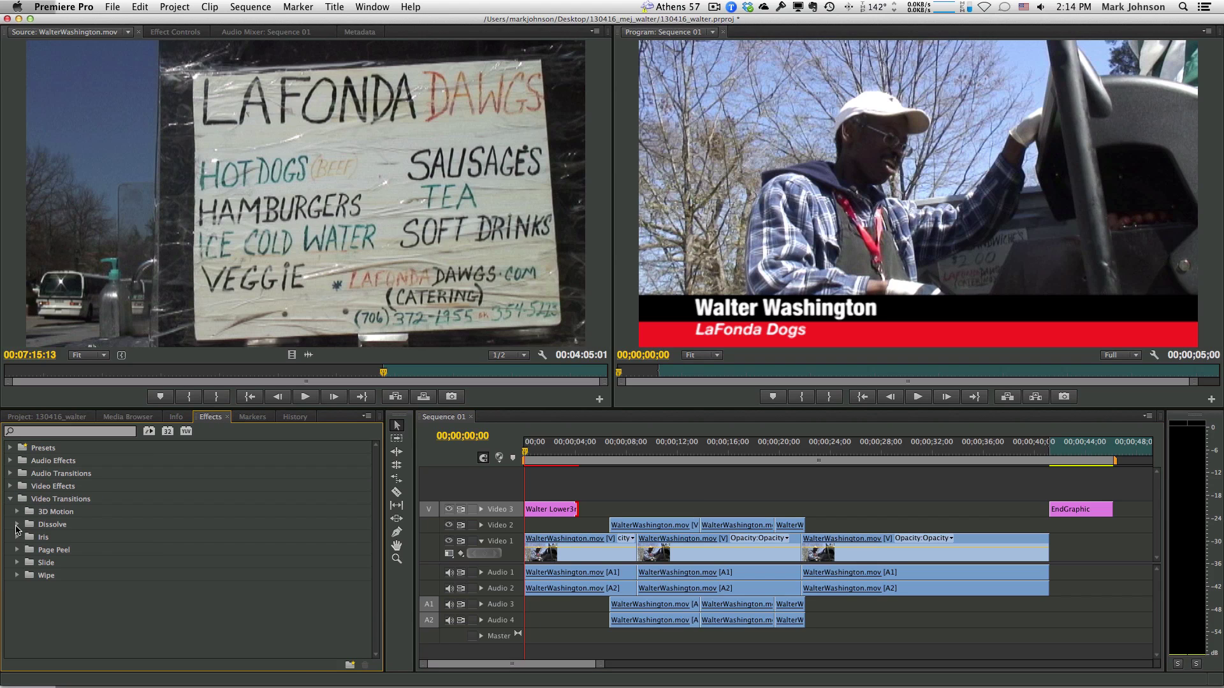
click(18, 525)
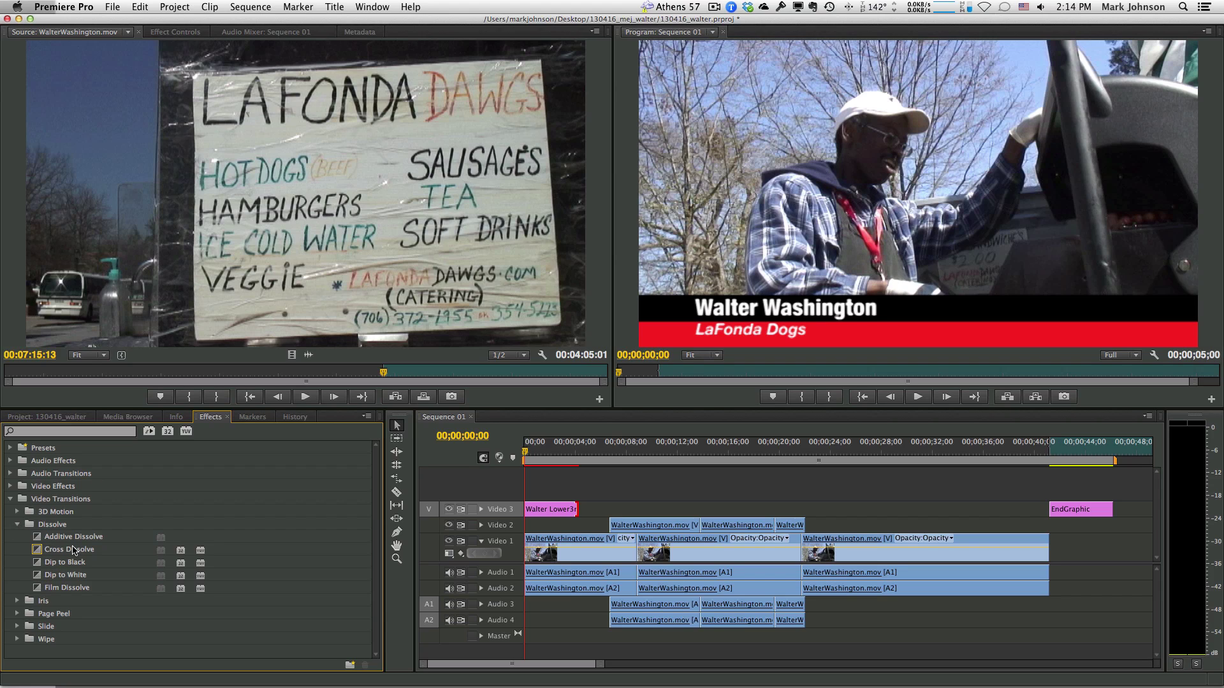
click(39, 540)
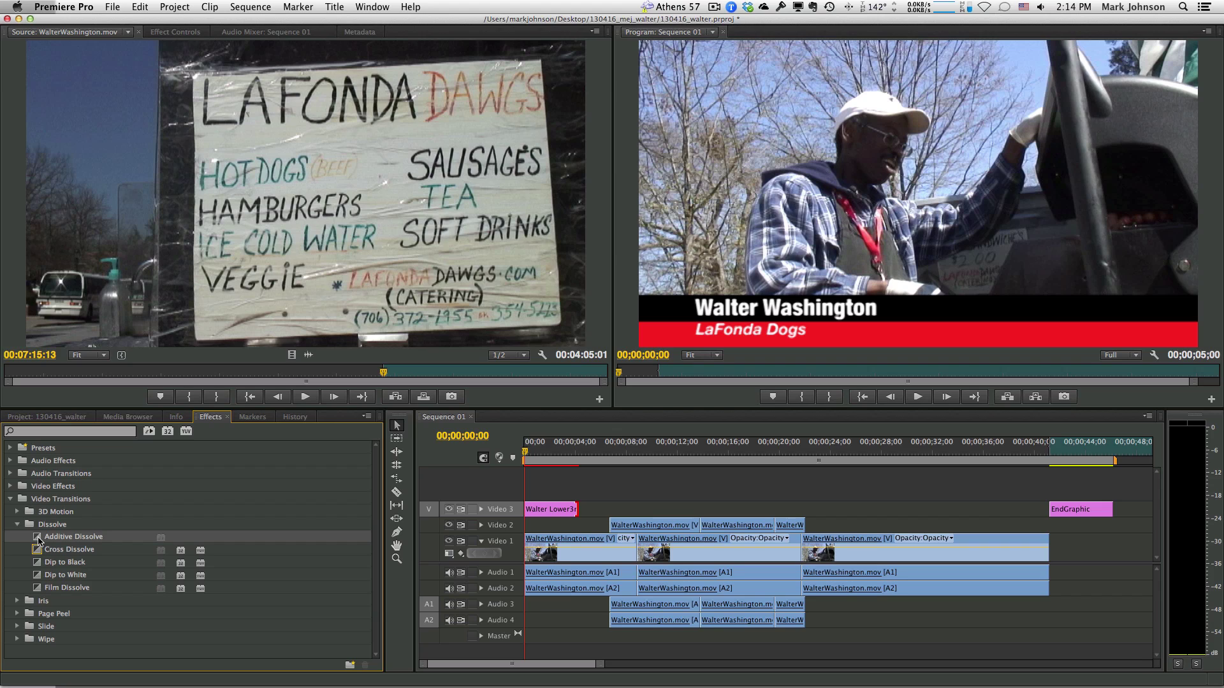
drag(43, 547, 533, 514)
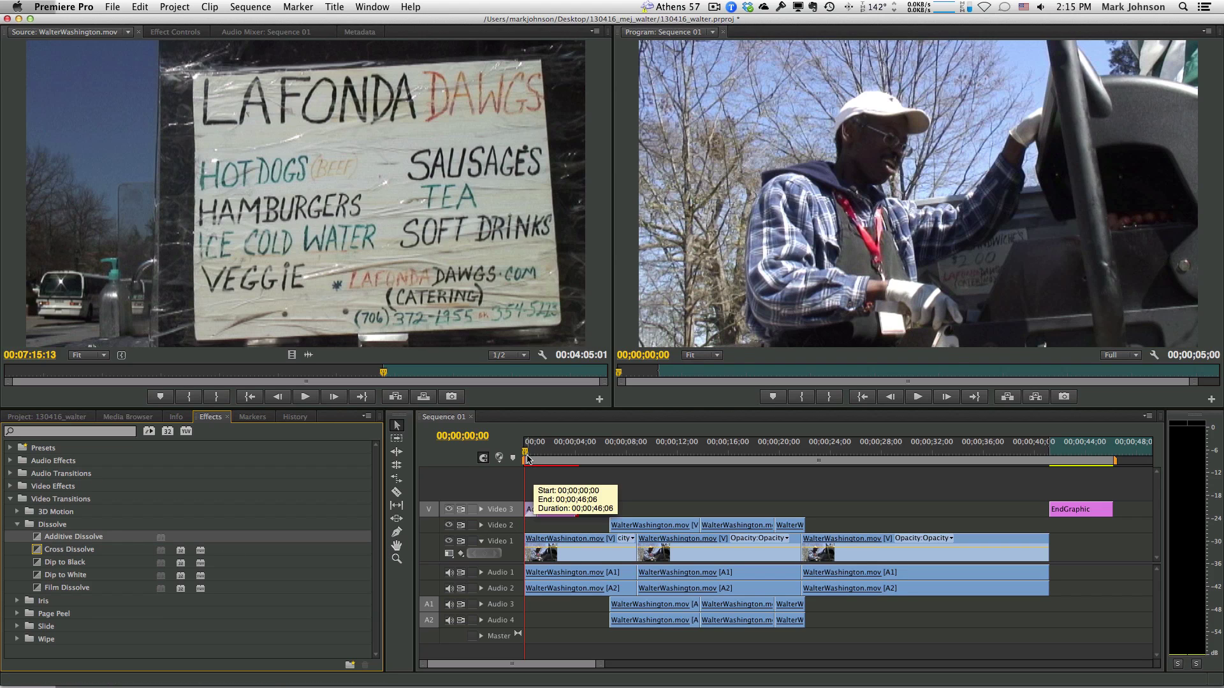
Play the sequence from the beginning to preview the lower-third title's fade-in.
click(526, 453)
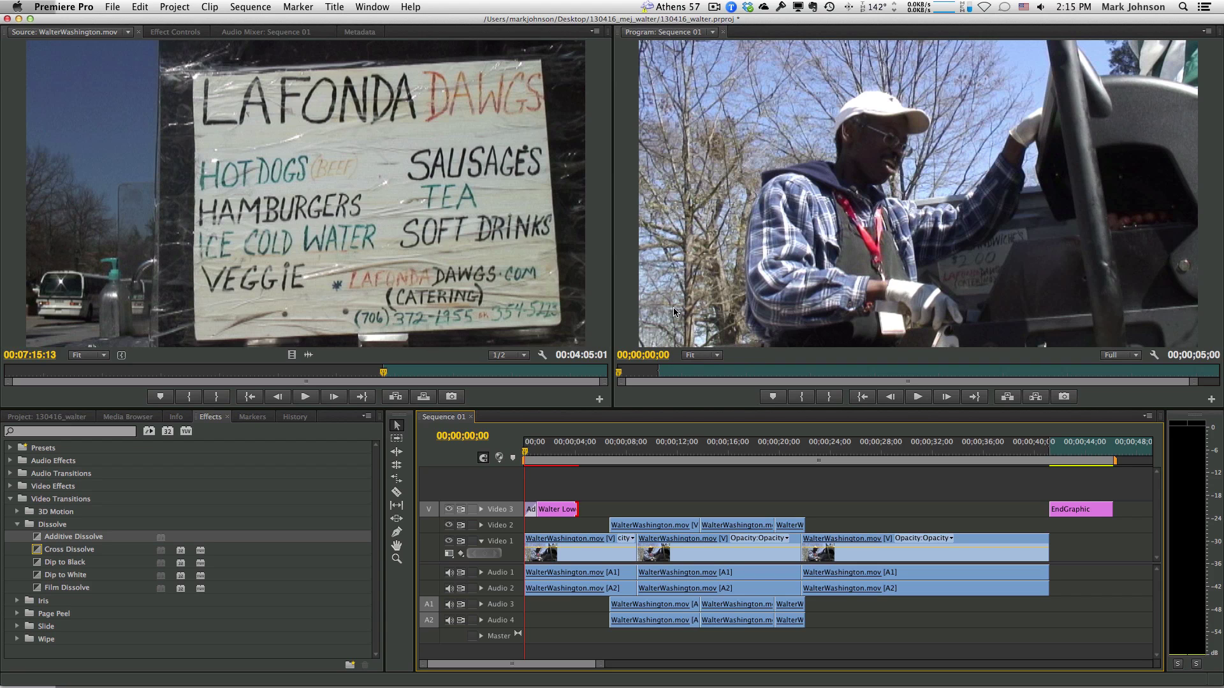
key(space)
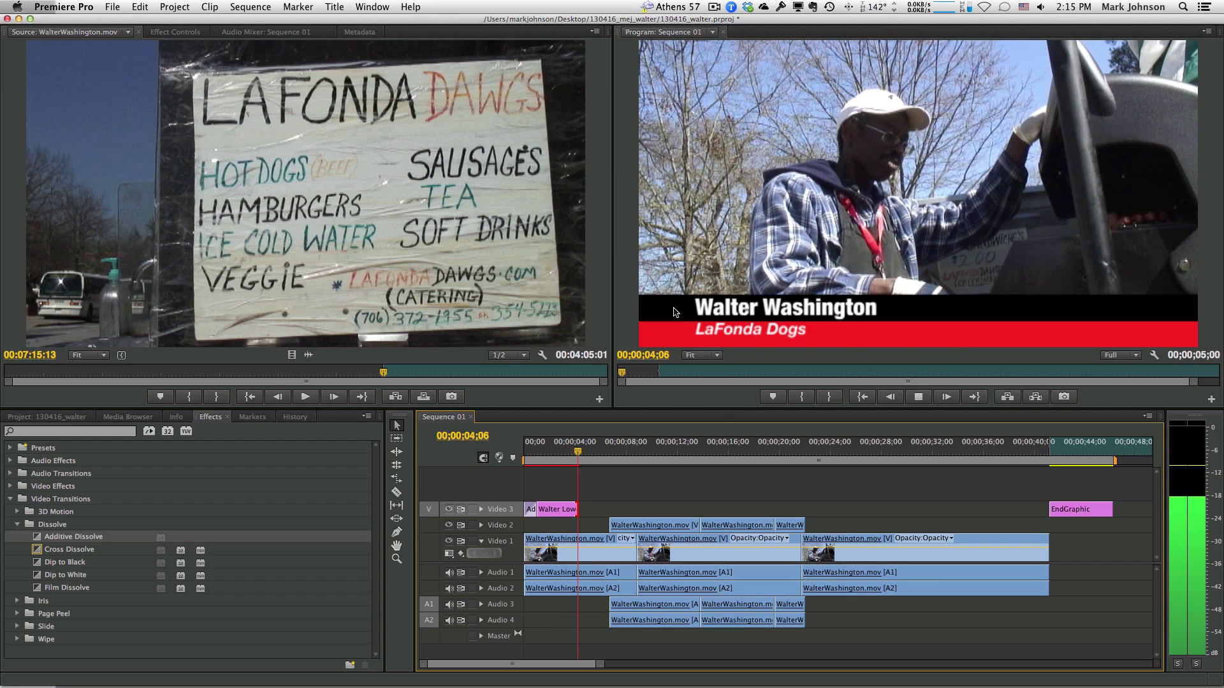
key(space)
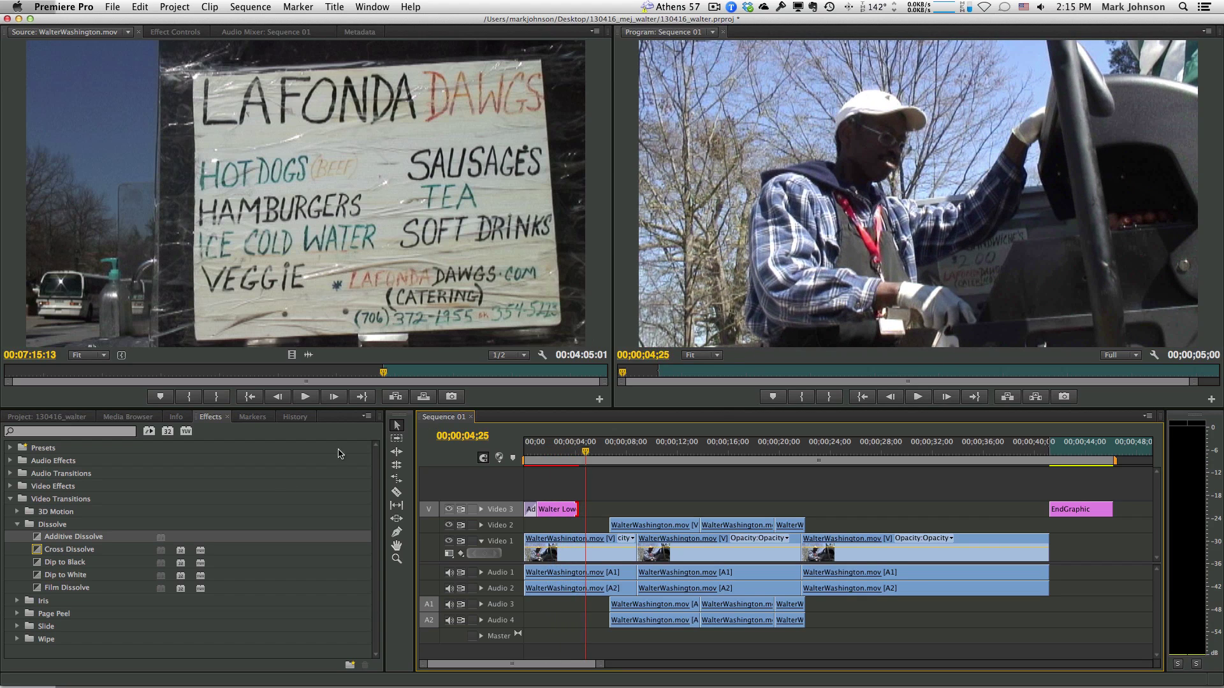
Apply an Additive Dissolve to the end of the lower-third title and play back its fade-out.
drag(37, 538, 574, 509)
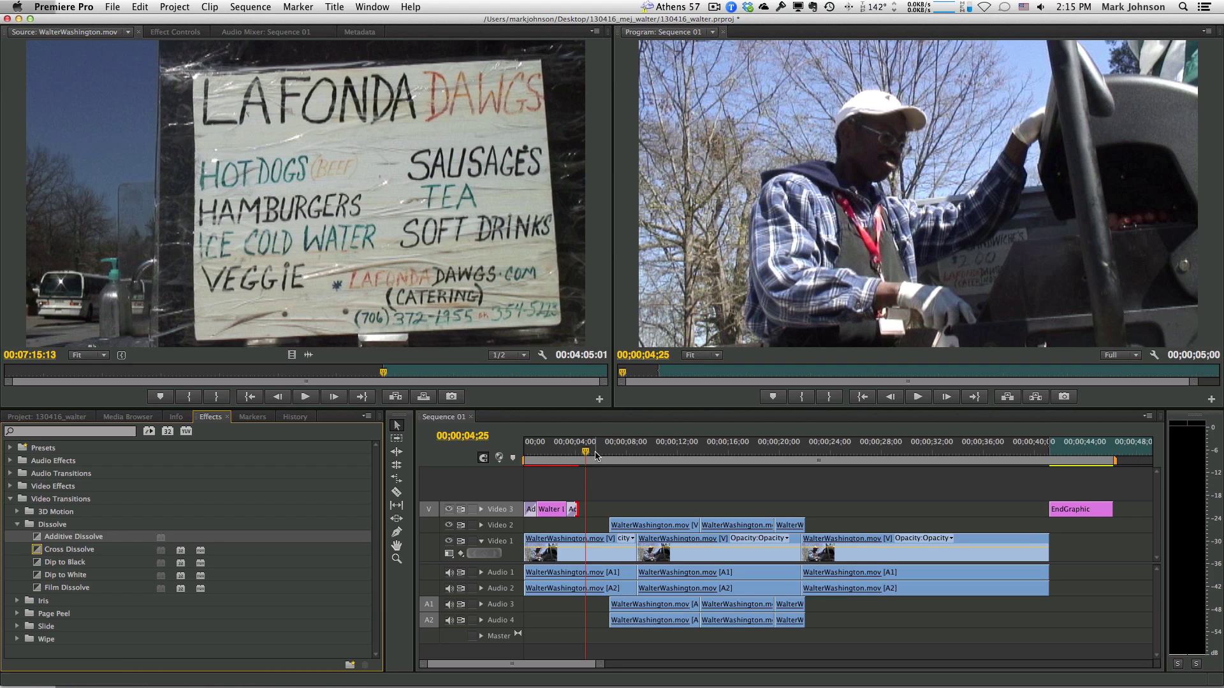
drag(585, 455, 553, 455)
key(space)
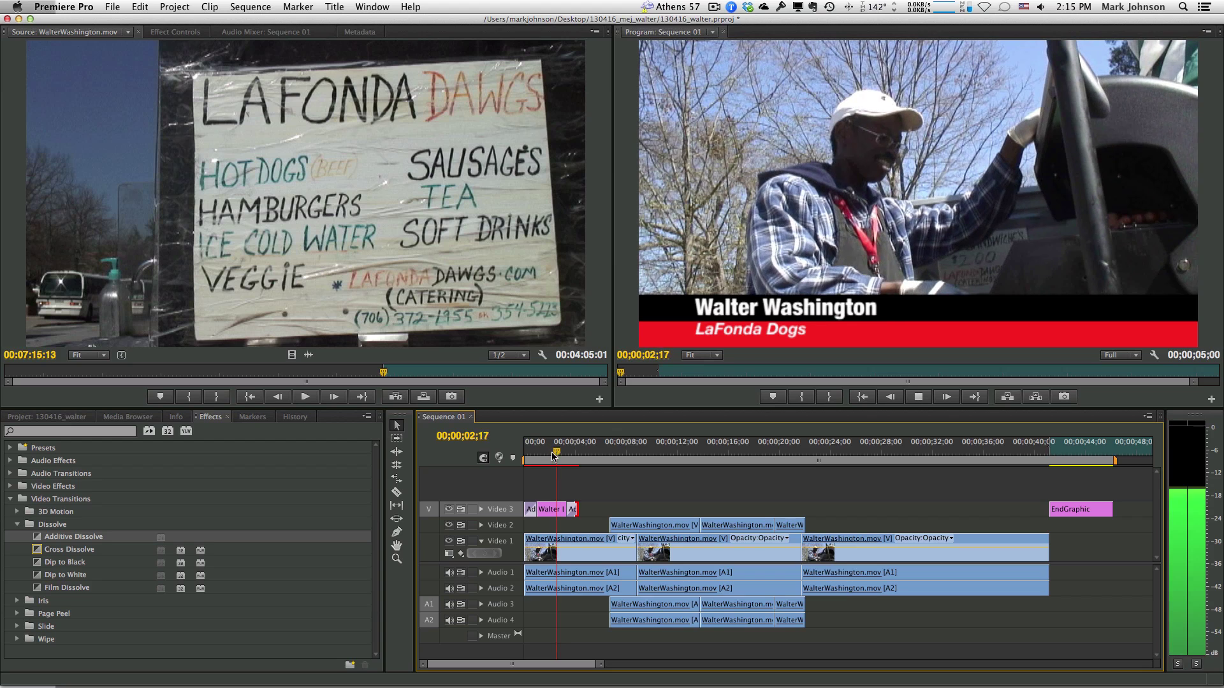
key(space)
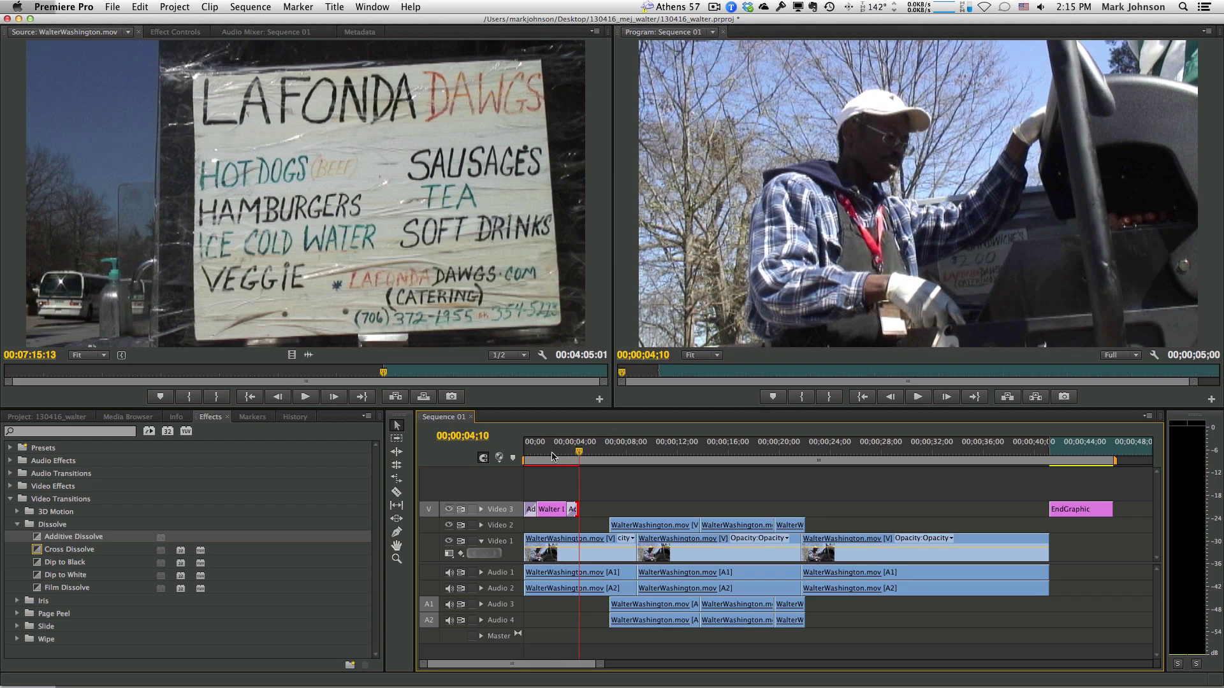
Open the settings of the dissolve at the lower-third title's end and inspect its duration.
double_click(571, 509)
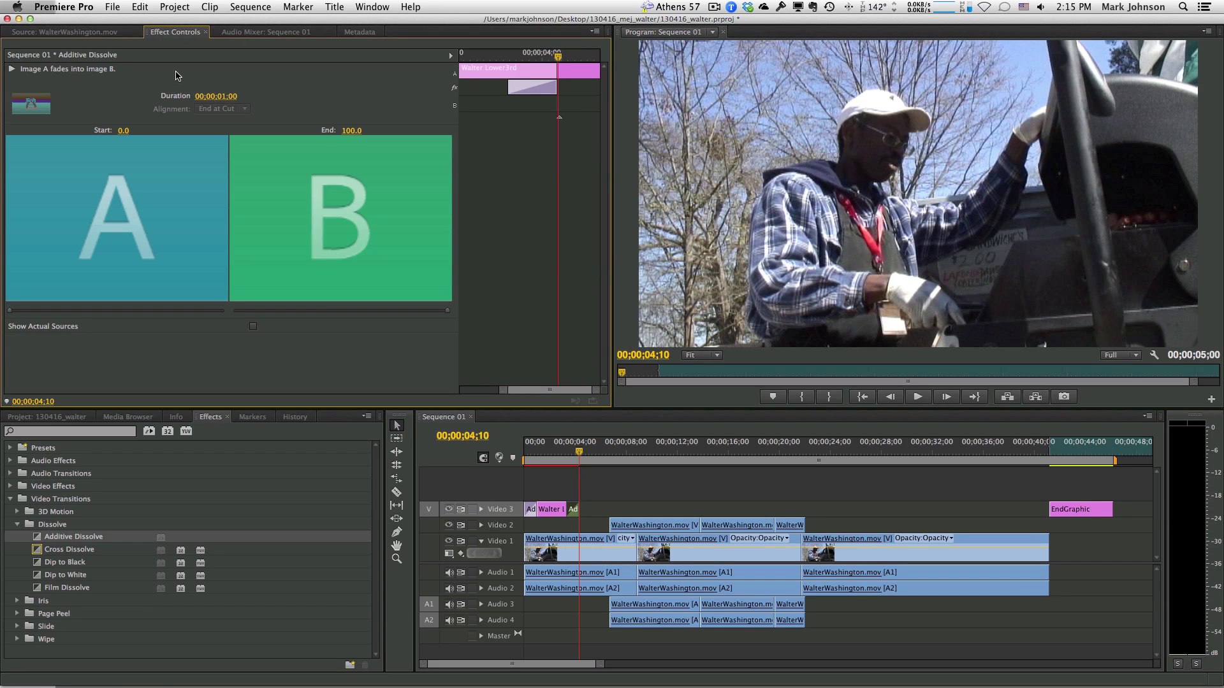
click(219, 97)
Apply Additive Dissolves to the end of the last clip on Video 1 and the start of the EndGraphic title on Video 3.
click(38, 545)
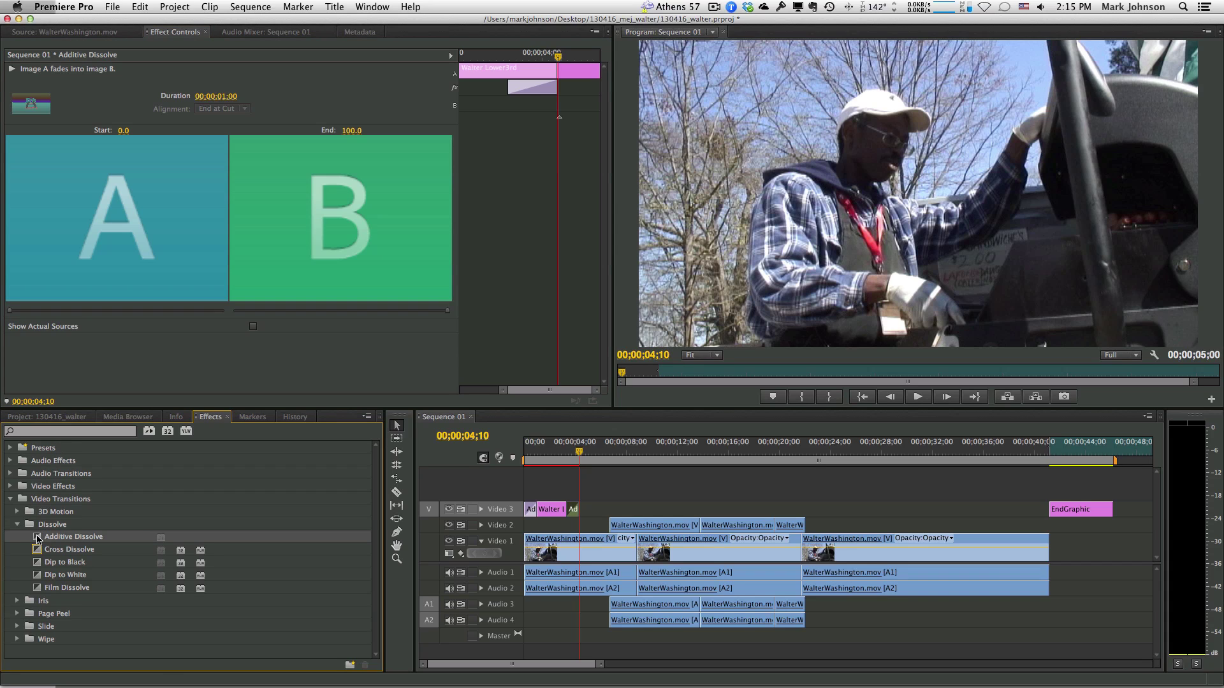
drag(37, 540, 958, 545)
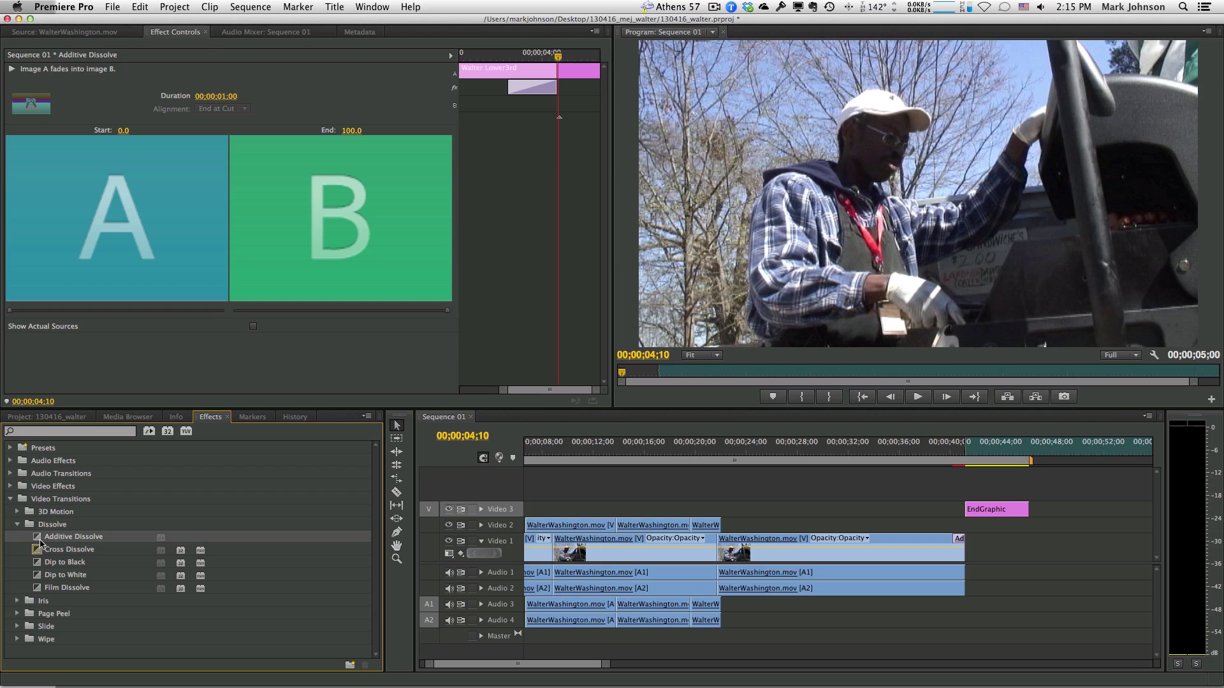
drag(38, 540, 972, 513)
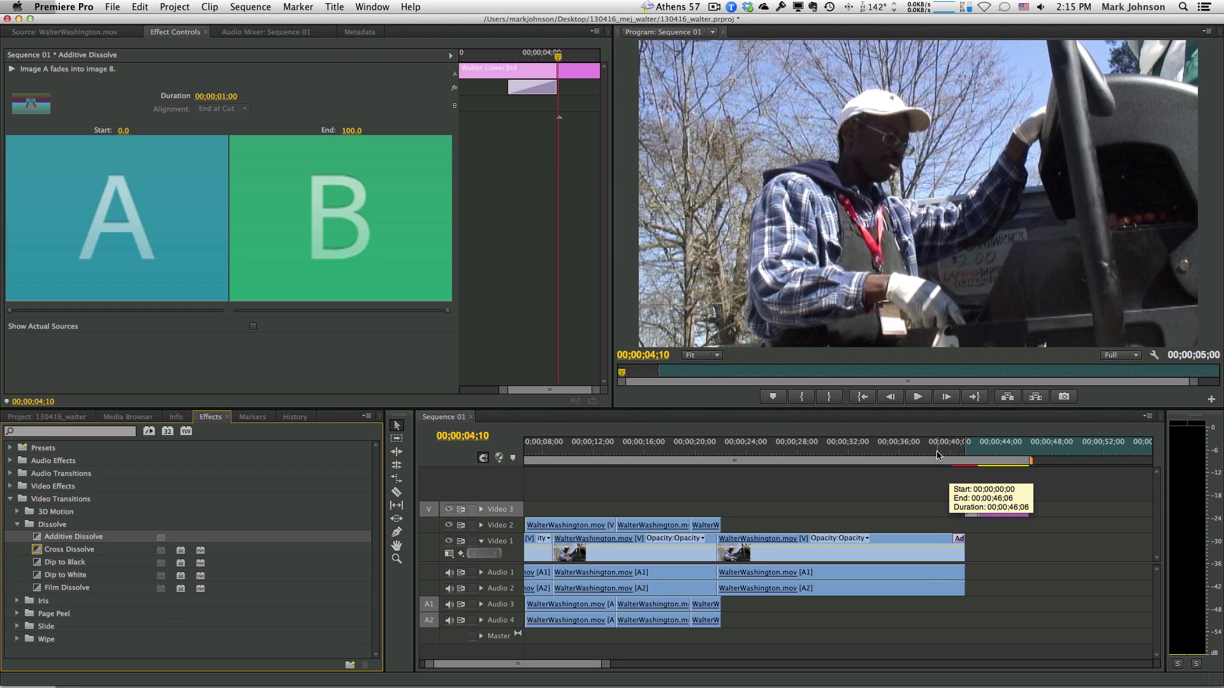
Play the sequence from about 00;00;38;29 to preview the additive fade into the EndGraphic title.
click(937, 453)
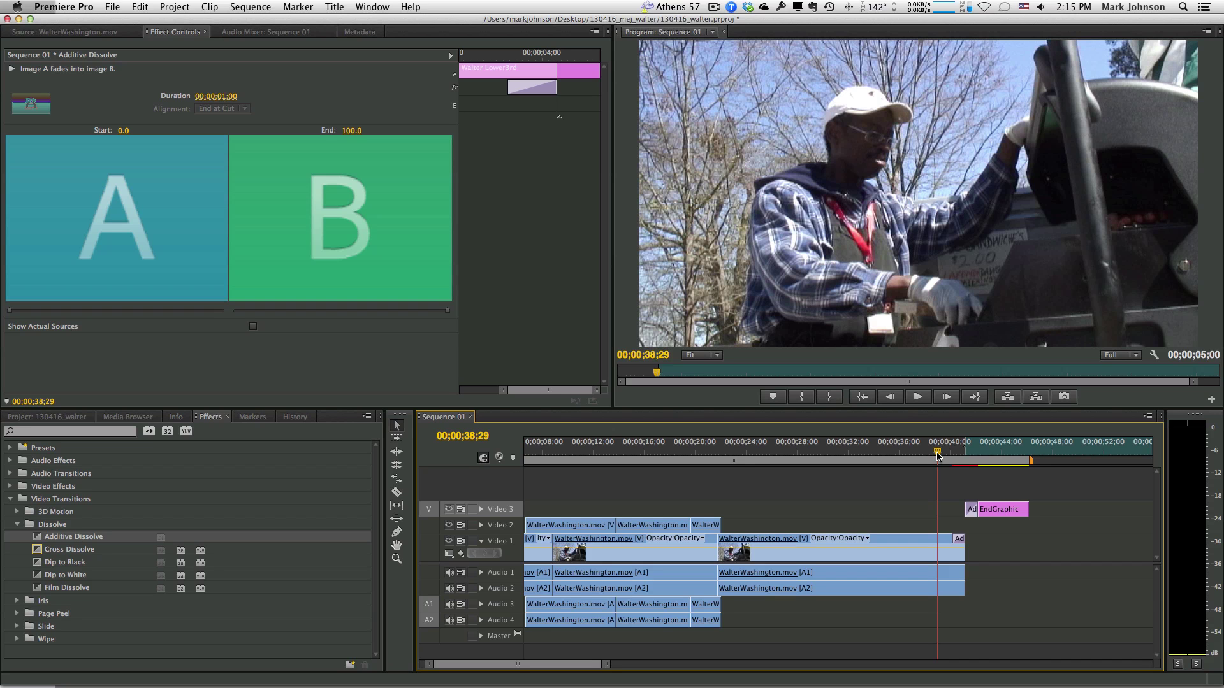
key(space)
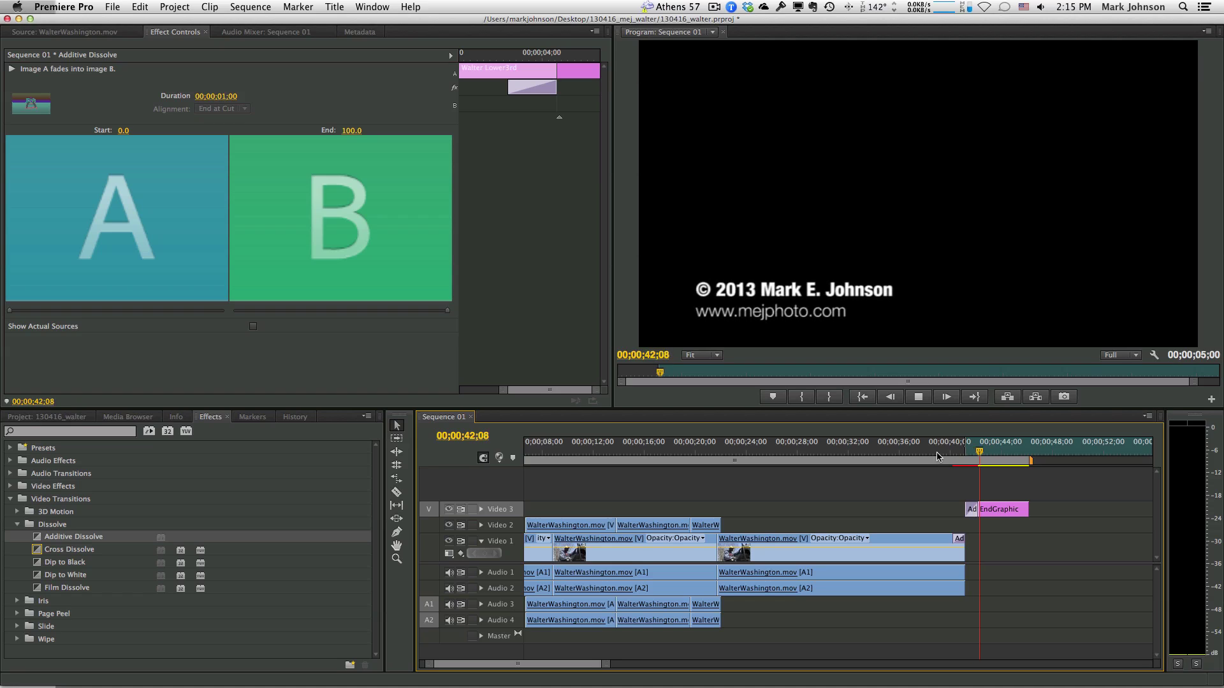
key(space)
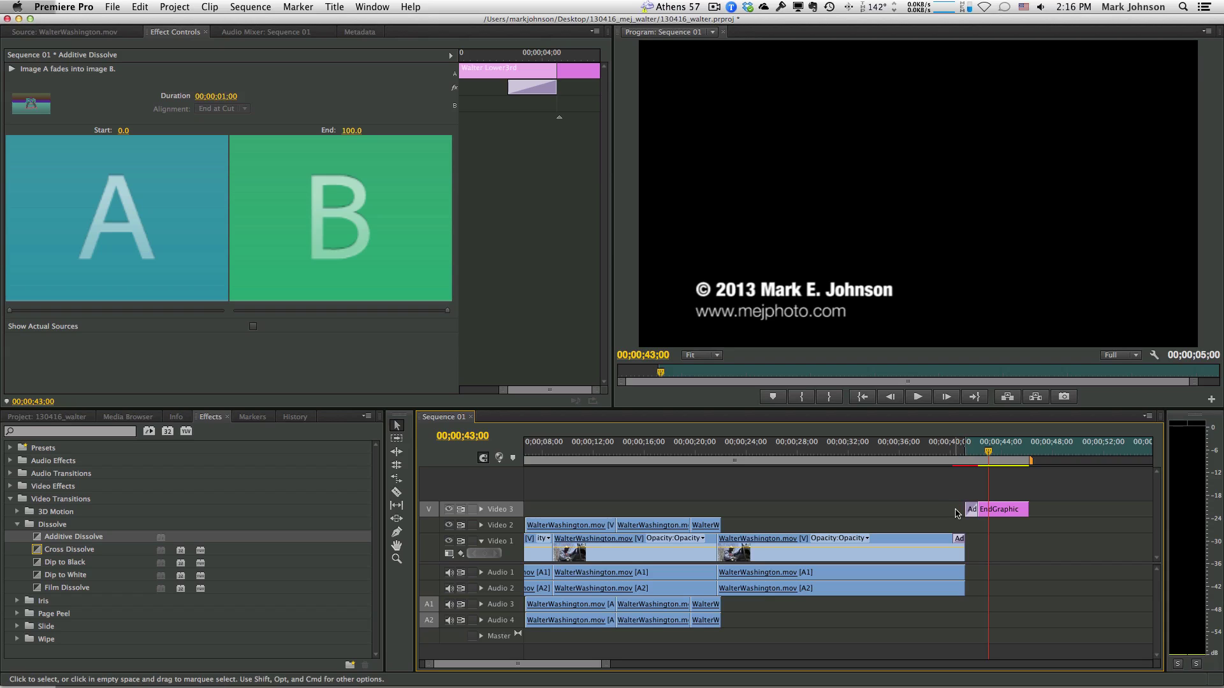
Replace the Additive Dissolves at the last Video 1 clip's end and the EndGraphic title's start with Cross Dissolves.
key(Delete)
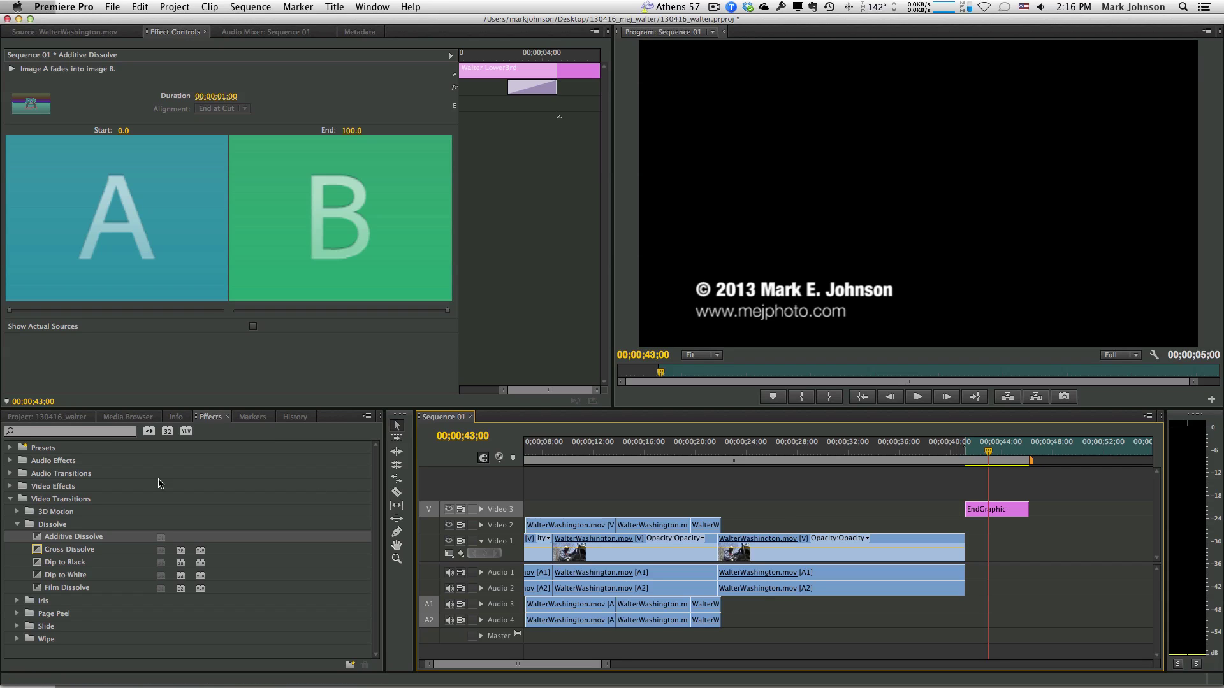
drag(37, 552, 961, 542)
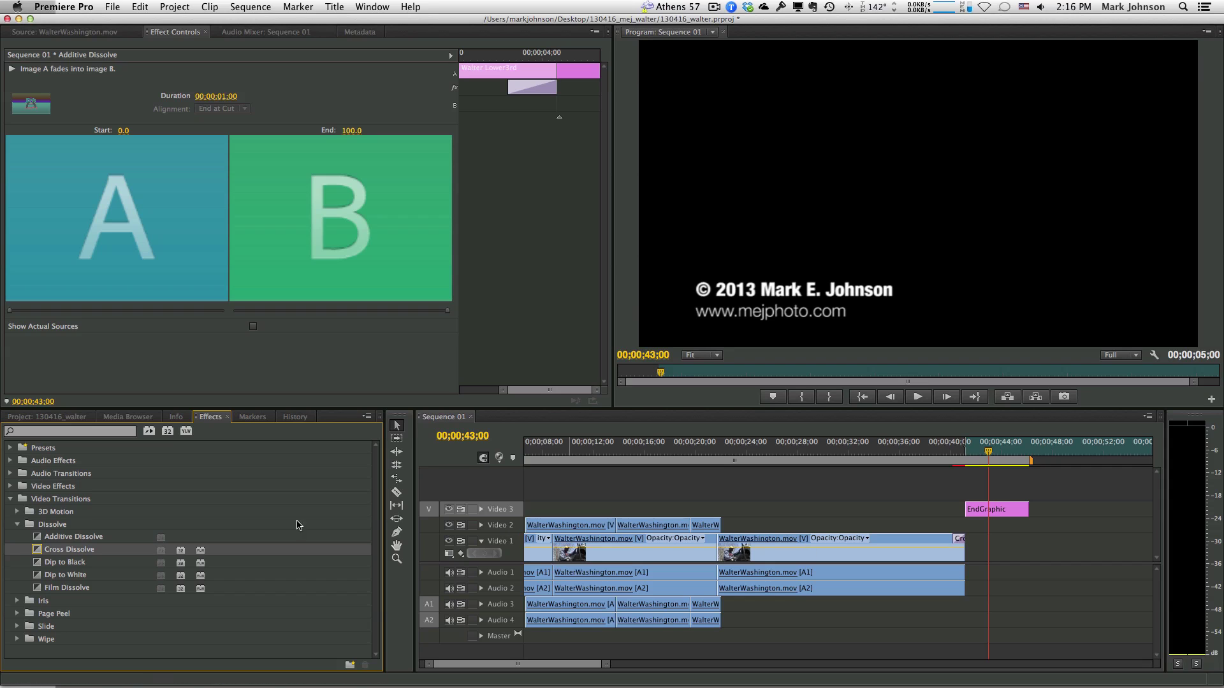
drag(37, 549, 970, 508)
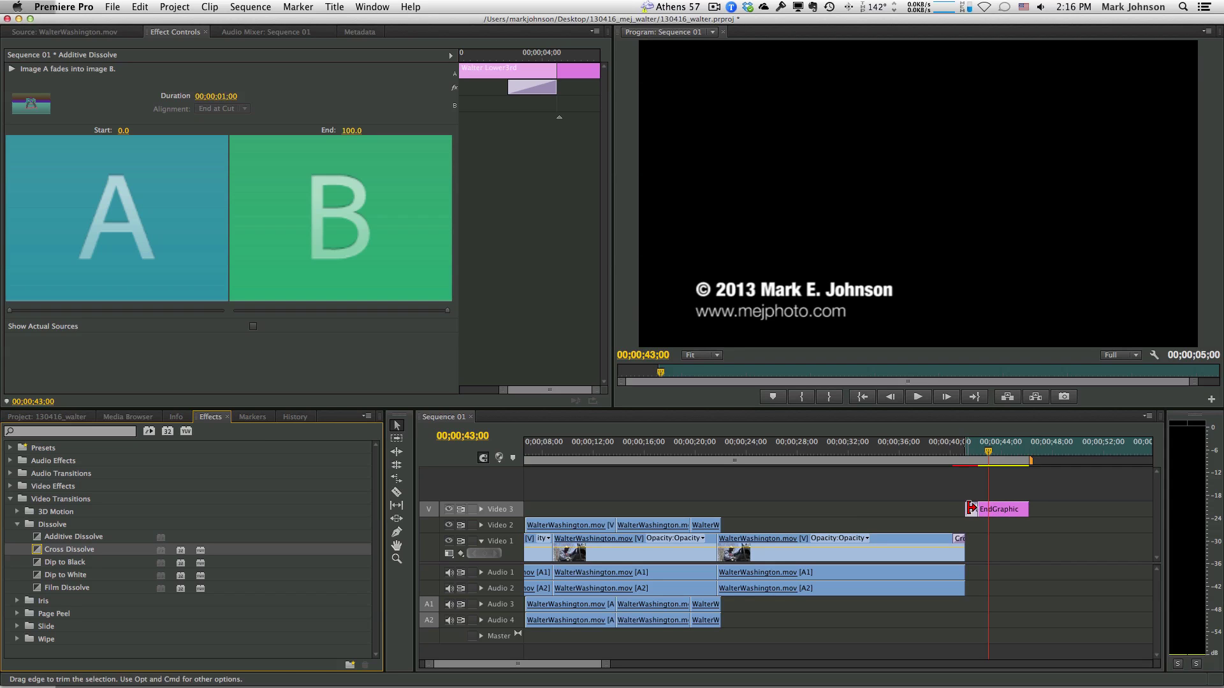
Play the sequence's ending from just before the EndGraphic title to preview the two Cross Dissolves.
click(942, 454)
key(space)
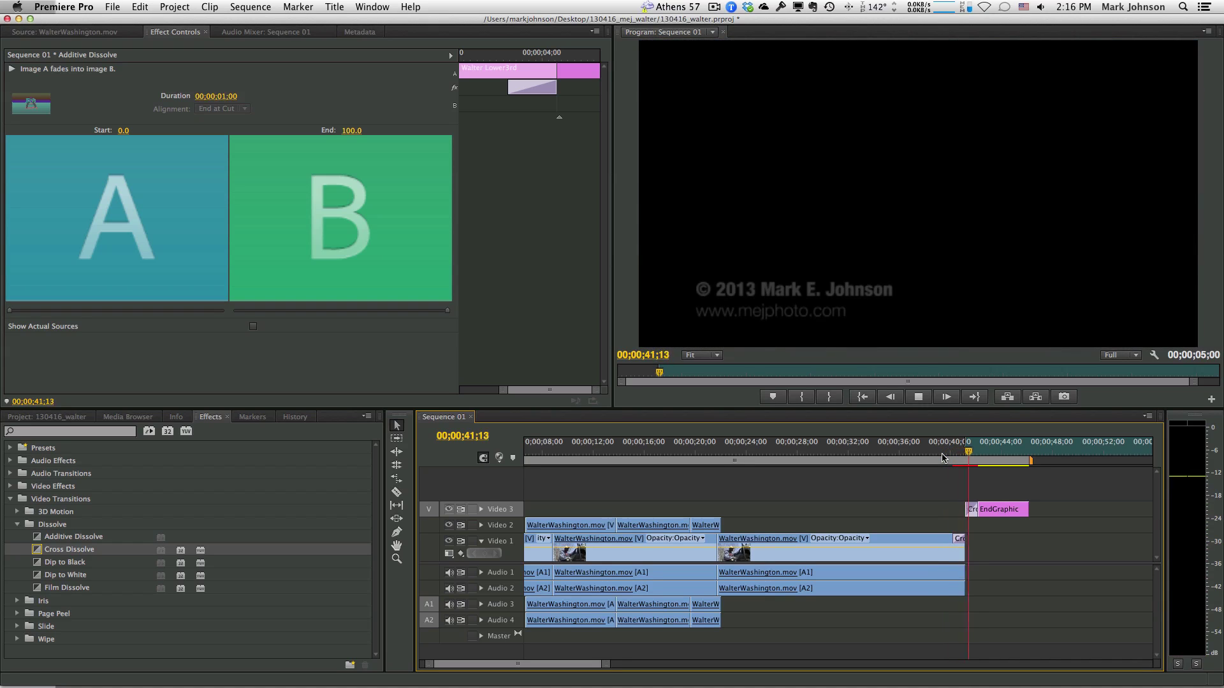
key(space)
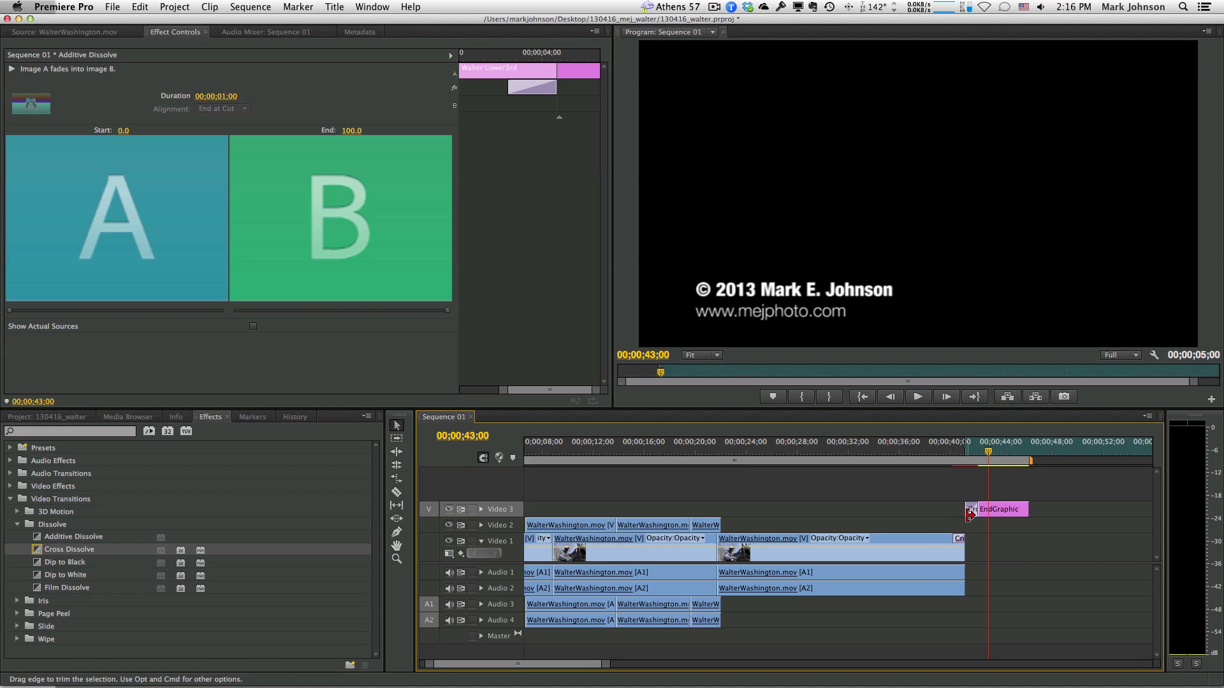
Delete both Cross Dissolves and move the EndGraphic title from Video 3 down to Video 1, directly after the last clip.
key(Delete)
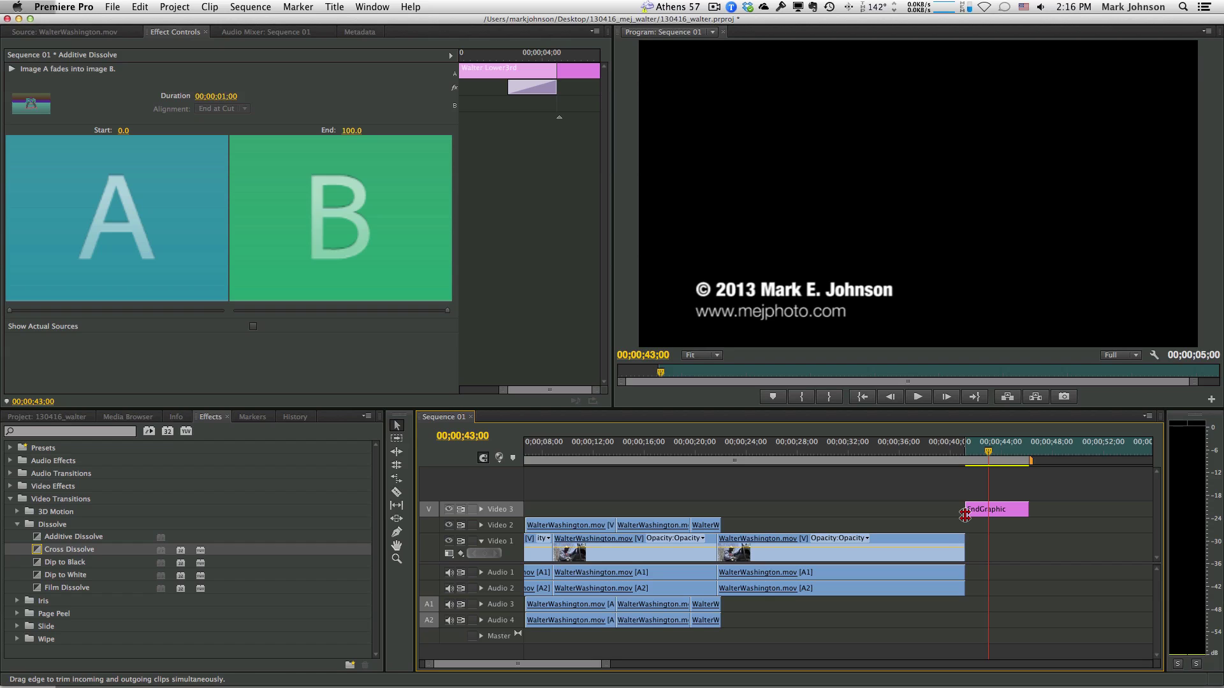
click(397, 425)
drag(1008, 512, 999, 549)
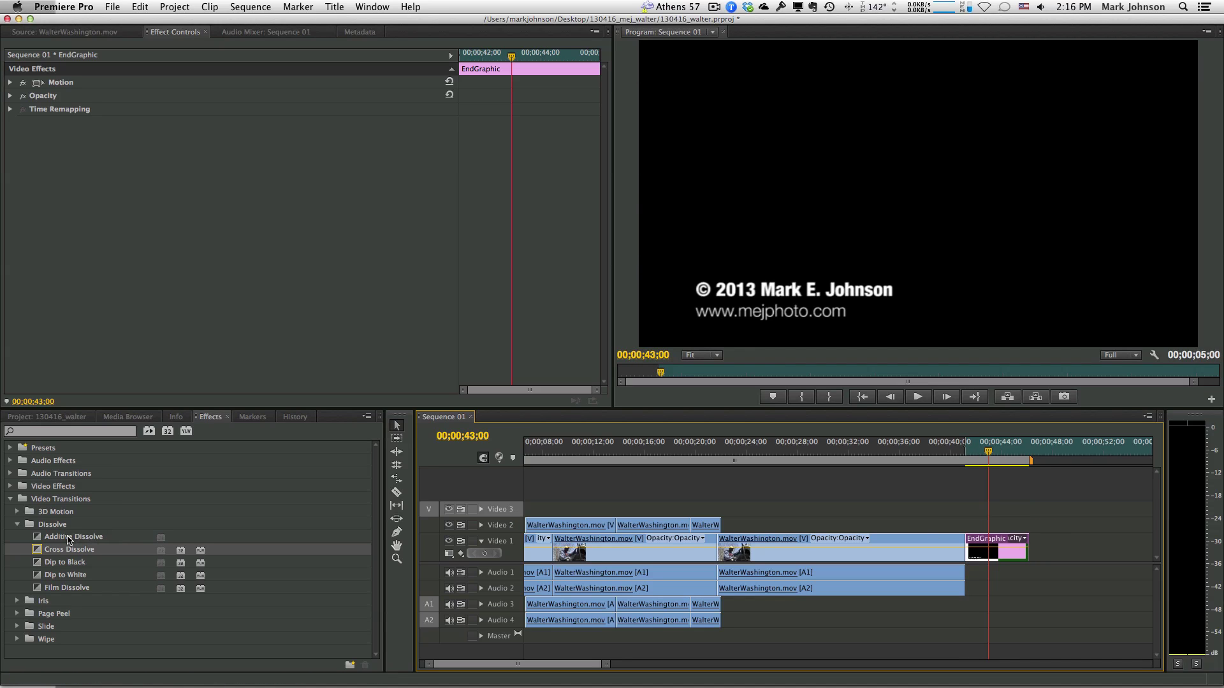
Apply a Cross Dissolve at the cut between the last video clip and EndGraphic on Video 1 and play it back.
drag(38, 552, 970, 558)
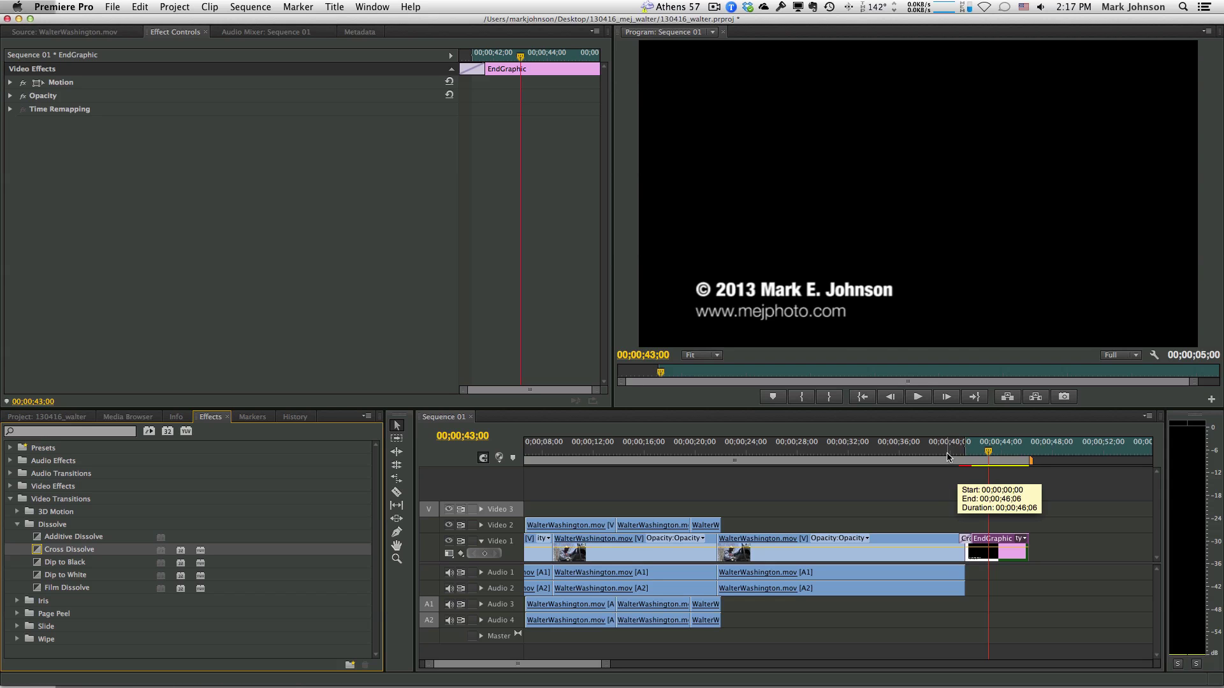
click(947, 456)
key(space)
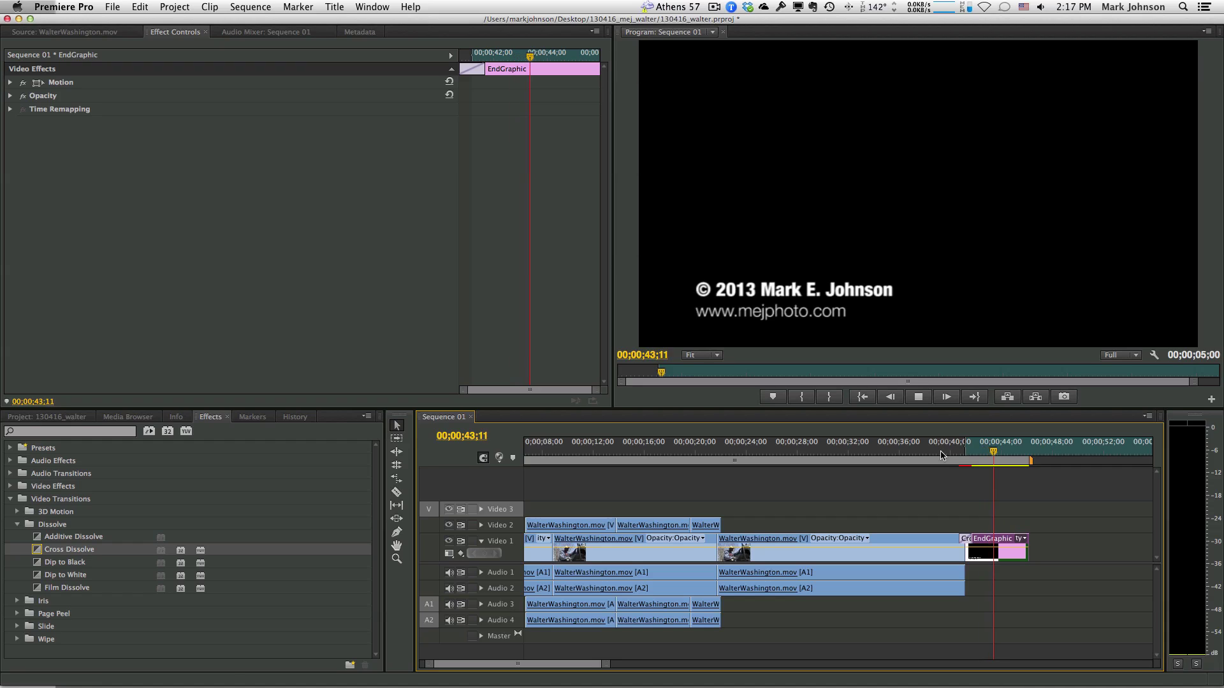
key(space)
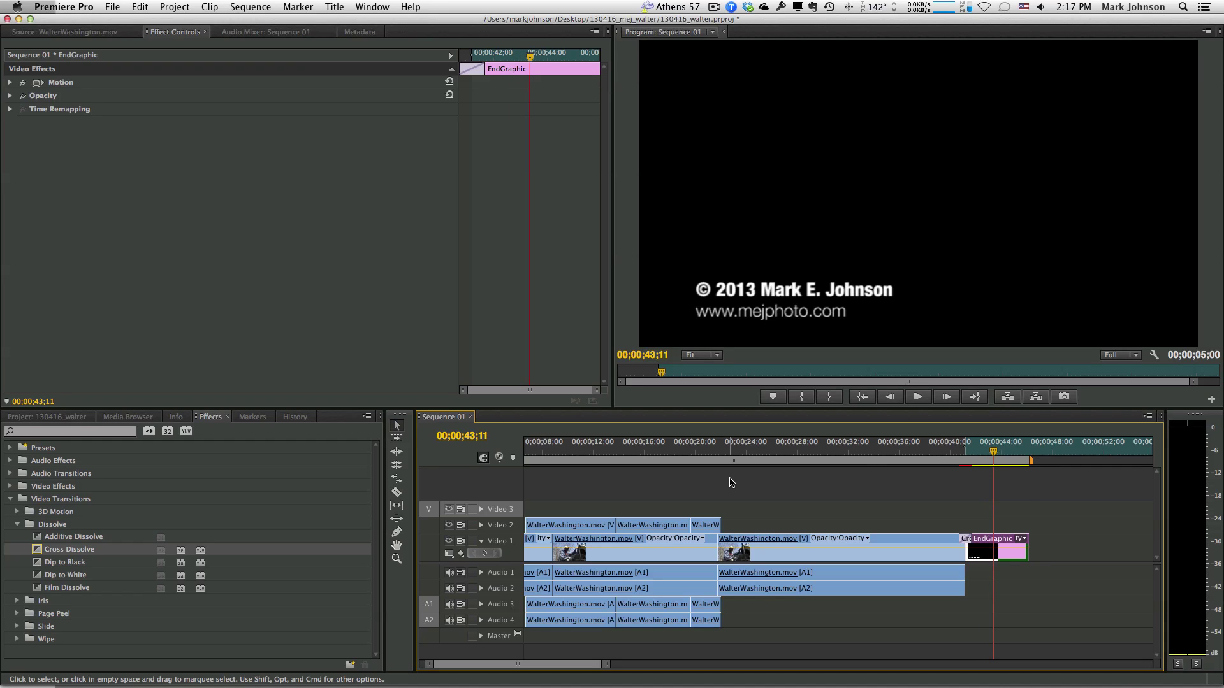
Undo EndGraphic's move to Video 1 and add Additive Dissolves to the last Video 1 clip's end and the start of EndGraphic.
key(super+z)
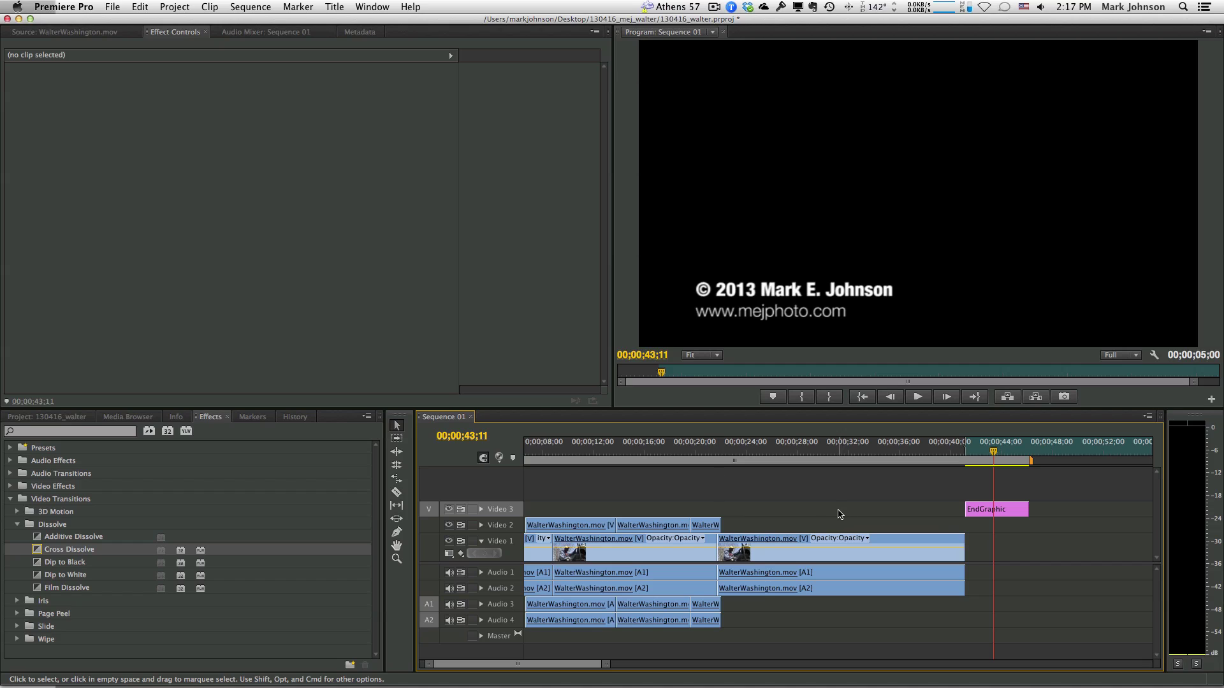
drag(37, 538, 959, 545)
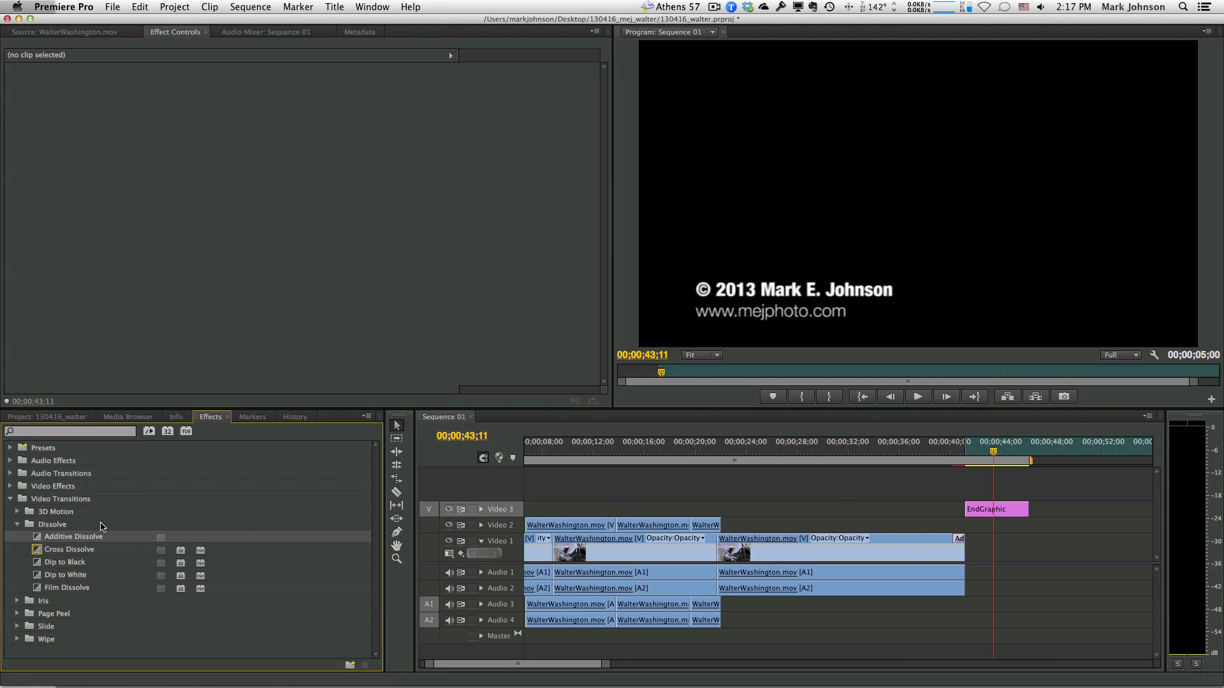
drag(37, 539, 972, 513)
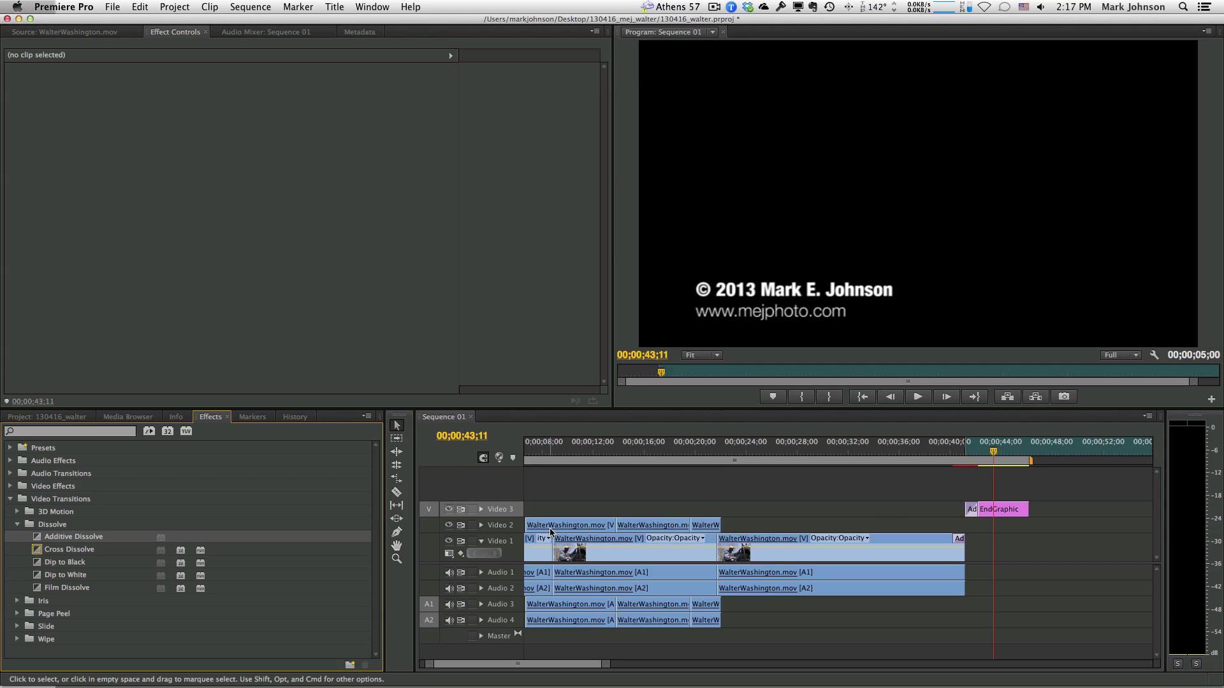
Play the cutaway clips on Video 2 across both of their cuts to review the hard cuts.
scroll(643, 528, right, 1)
scroll(643, 528, left, 1)
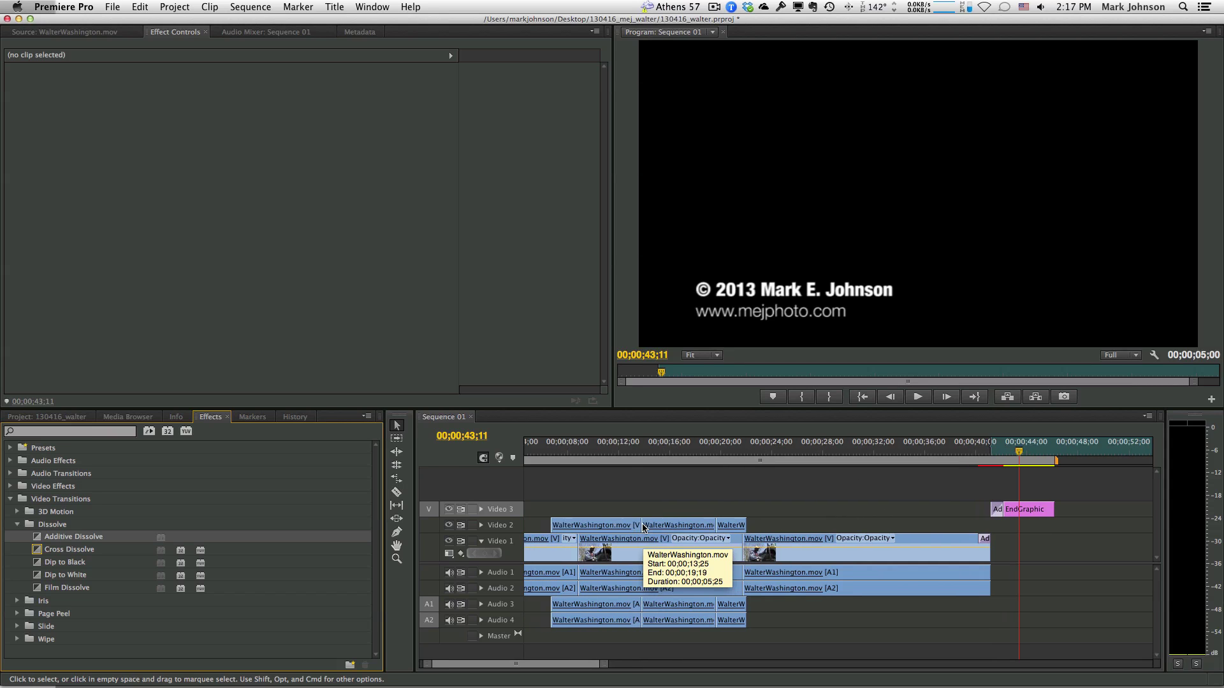
click(630, 453)
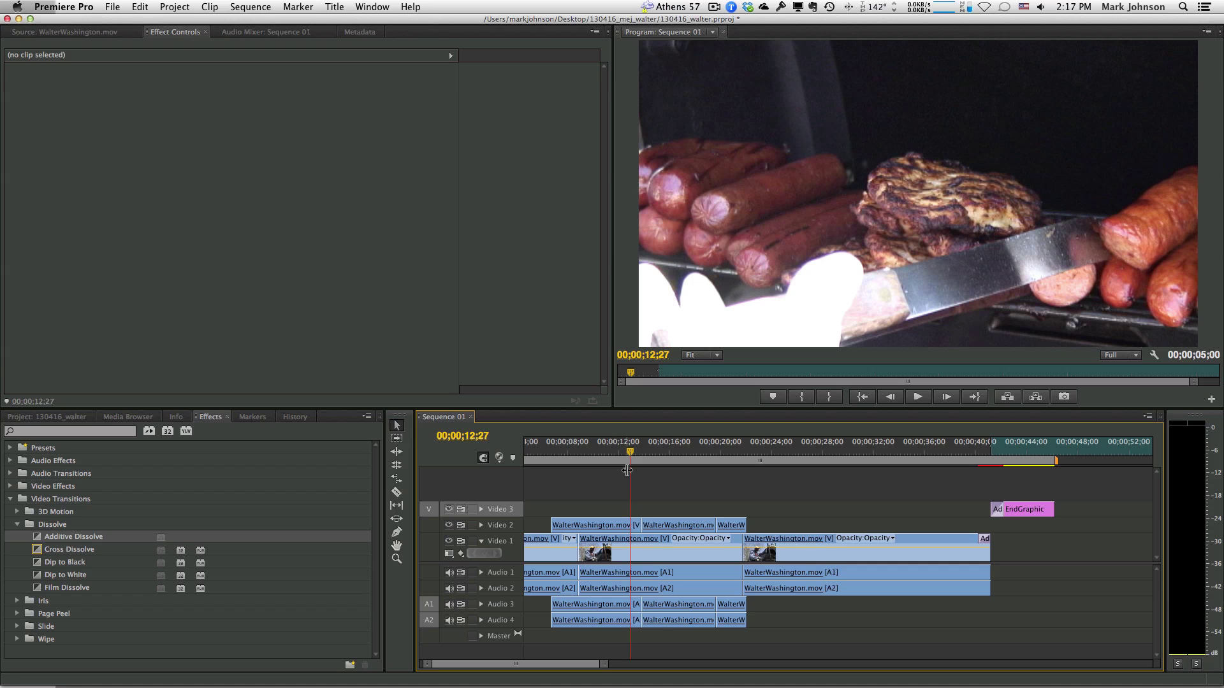
key(space)
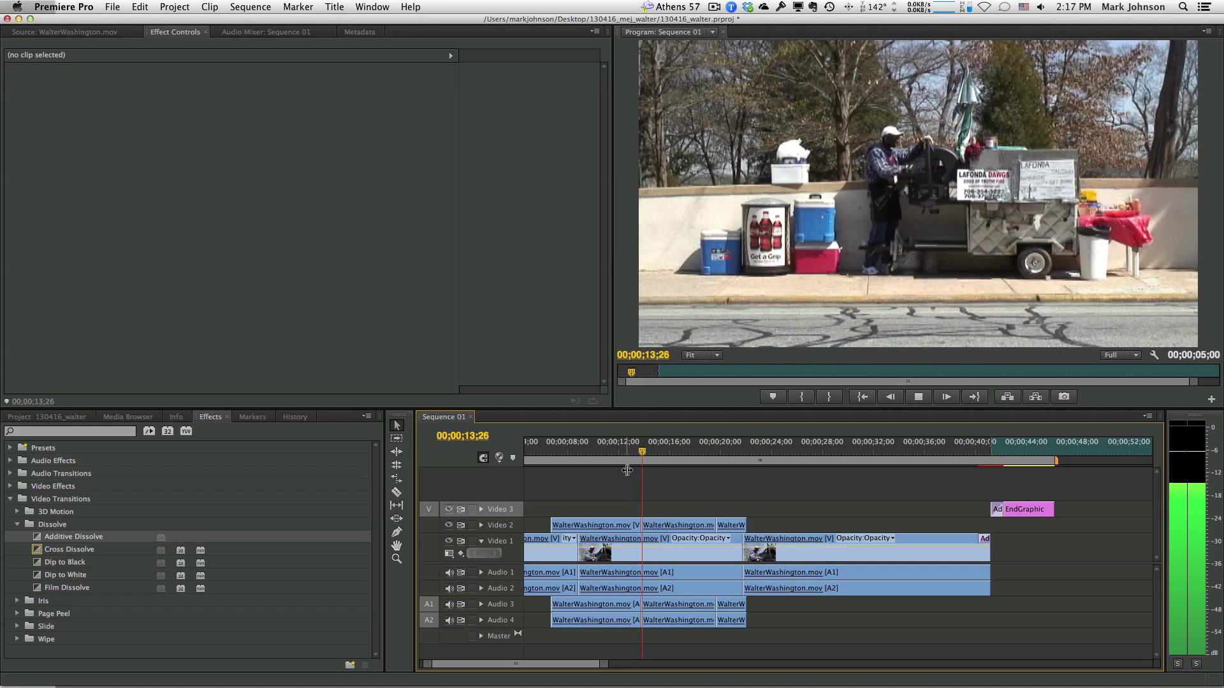
key(space)
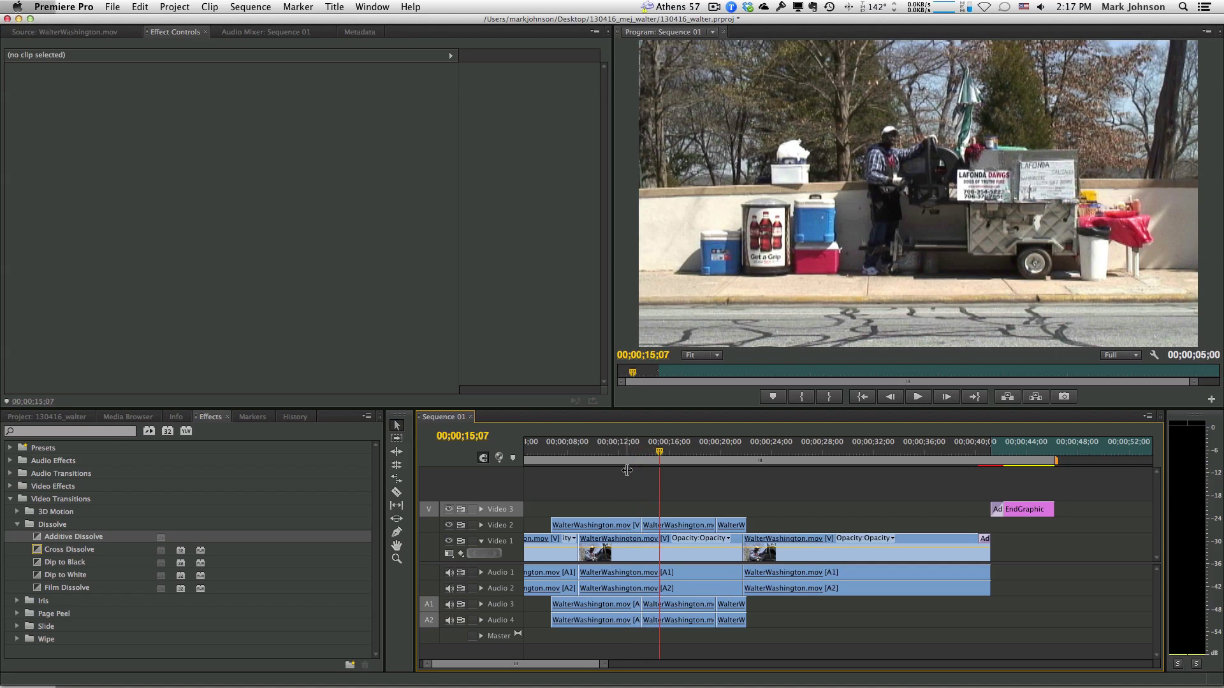
click(709, 453)
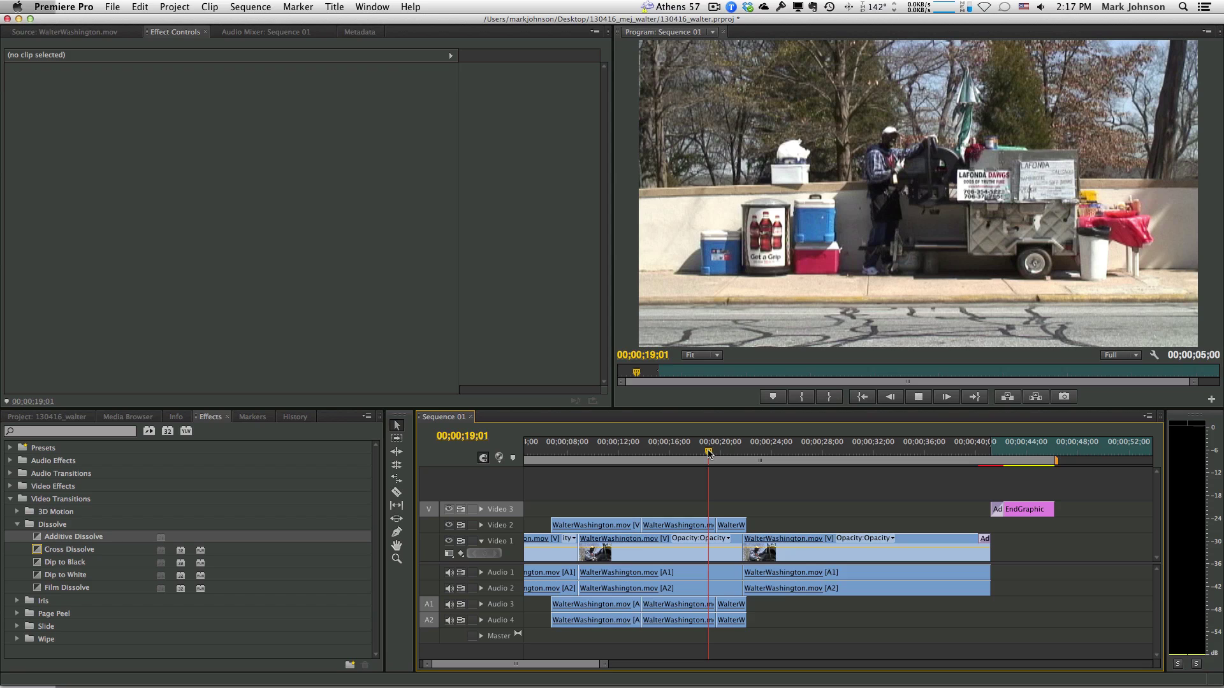
key(space)
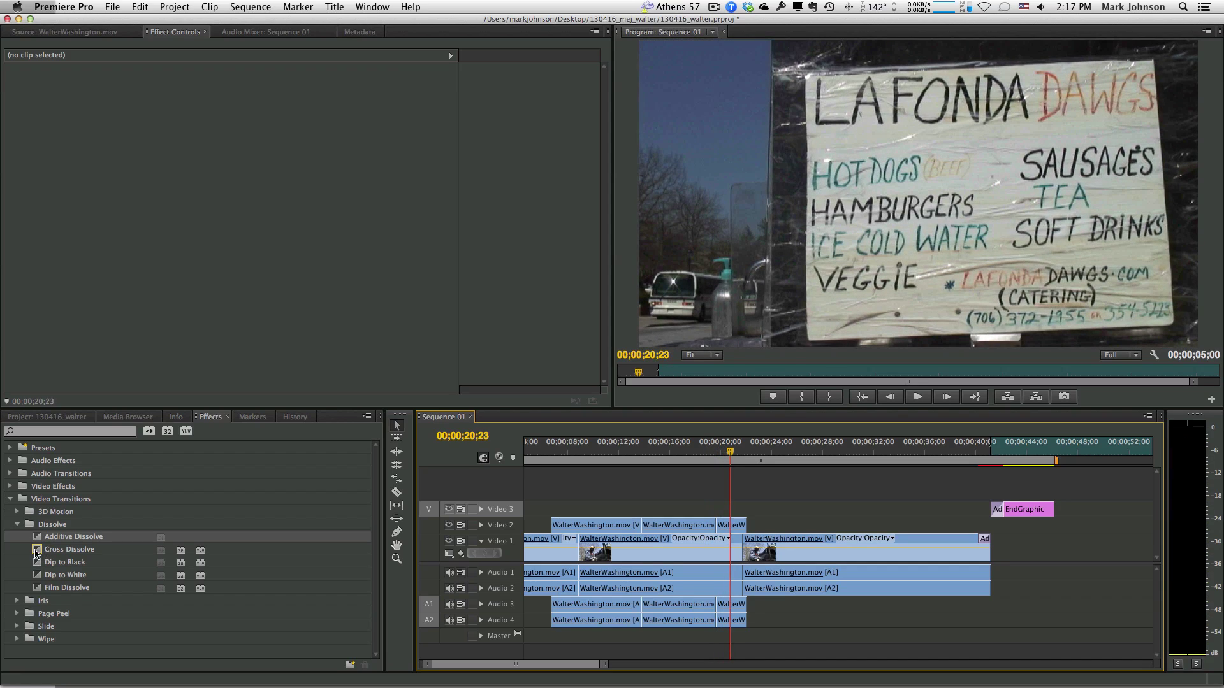
Try a Cross Dissolve at the cut between the last two cutaway clips on Video 2, play it back and undo it.
drag(36, 552, 710, 521)
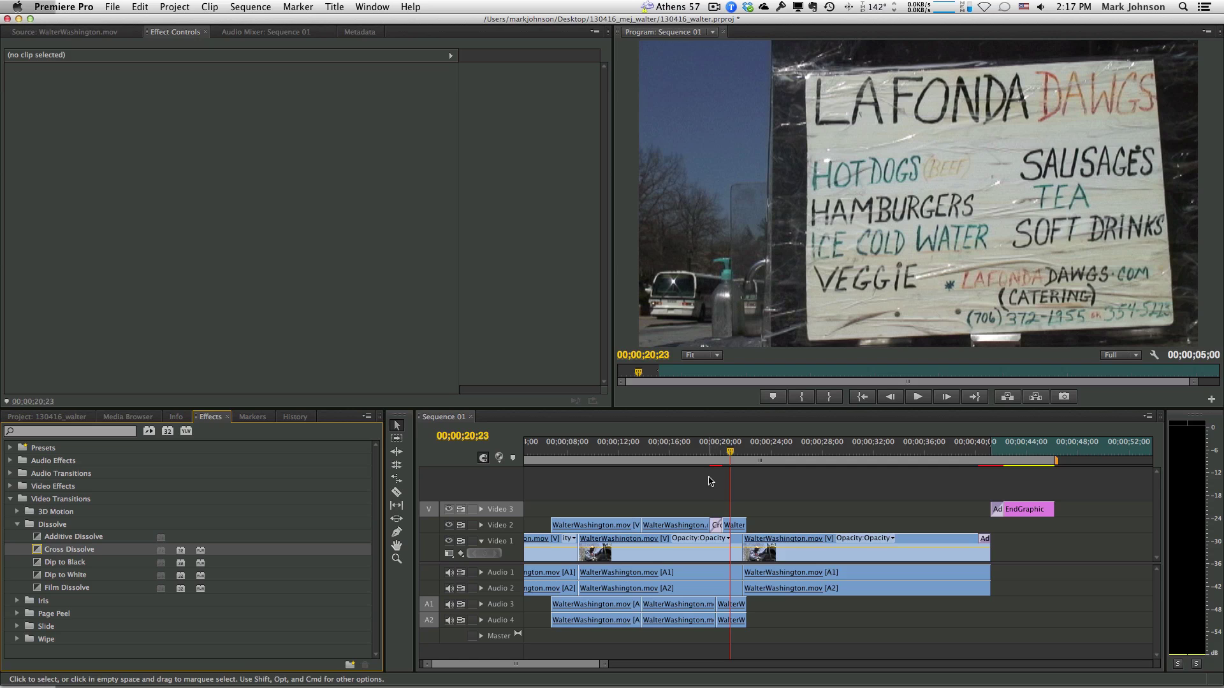
click(699, 450)
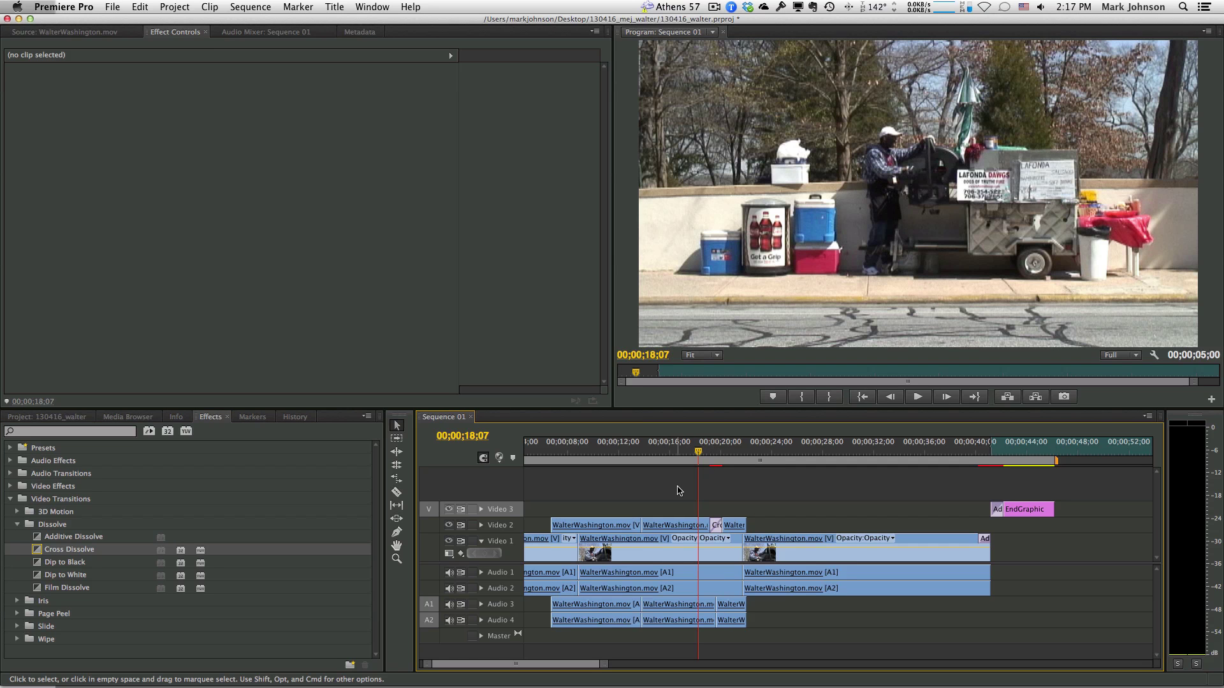
key(space)
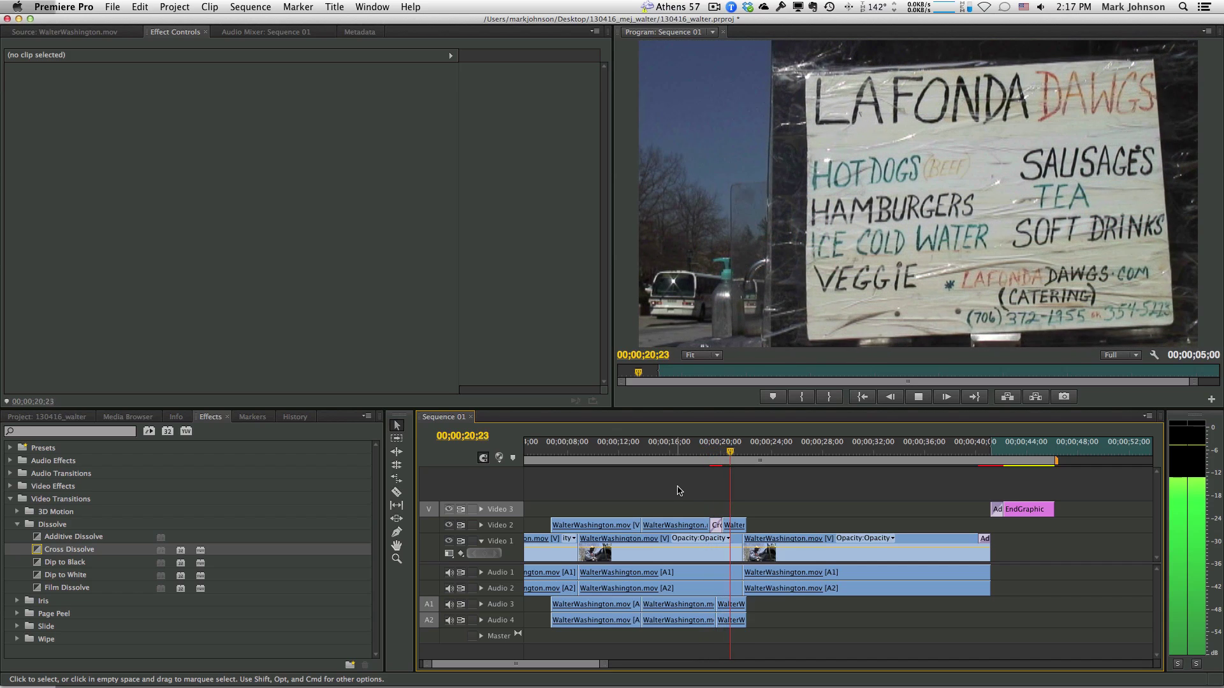
key(space)
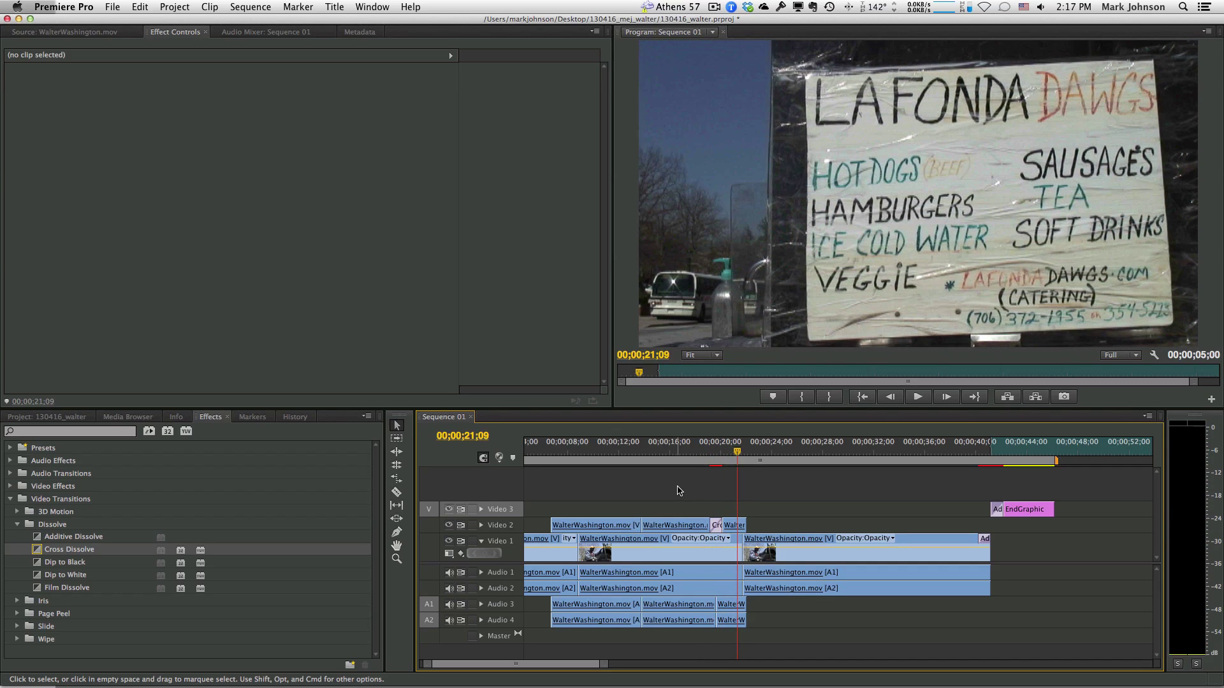
key(super+z)
Add an Additive Dissolve to the start of the first Video 1 clip and return the playhead to 00;00;00;00.
scroll(648, 506, up, 2)
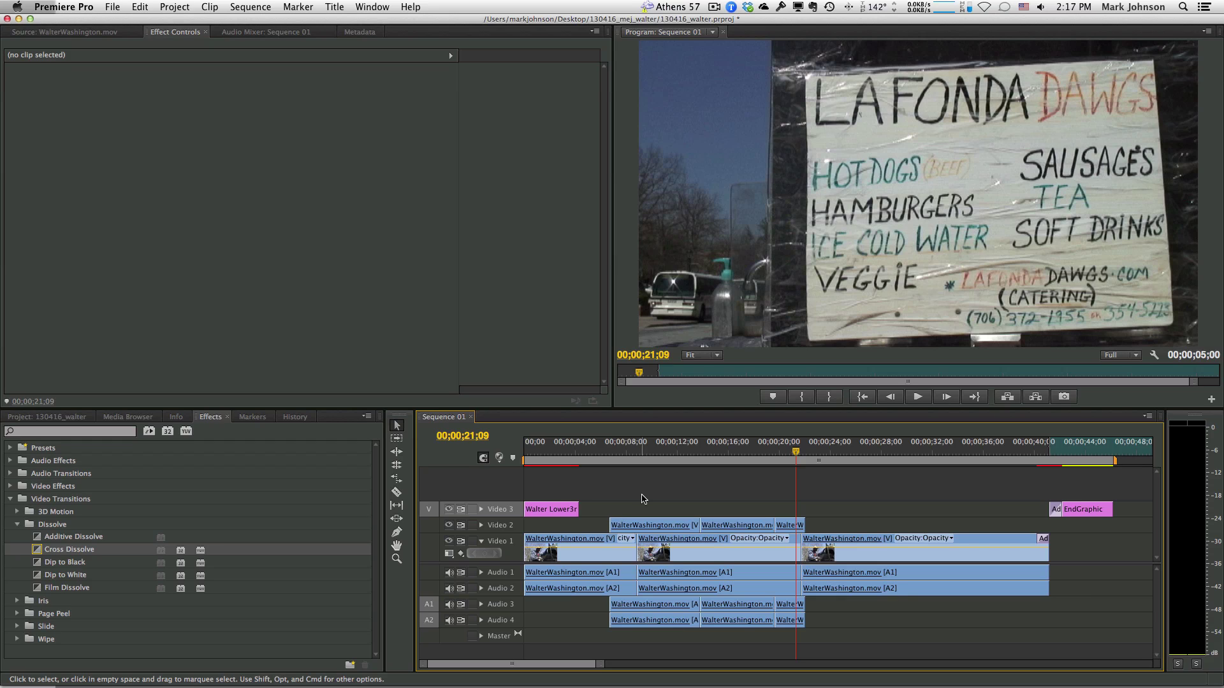
click(37, 539)
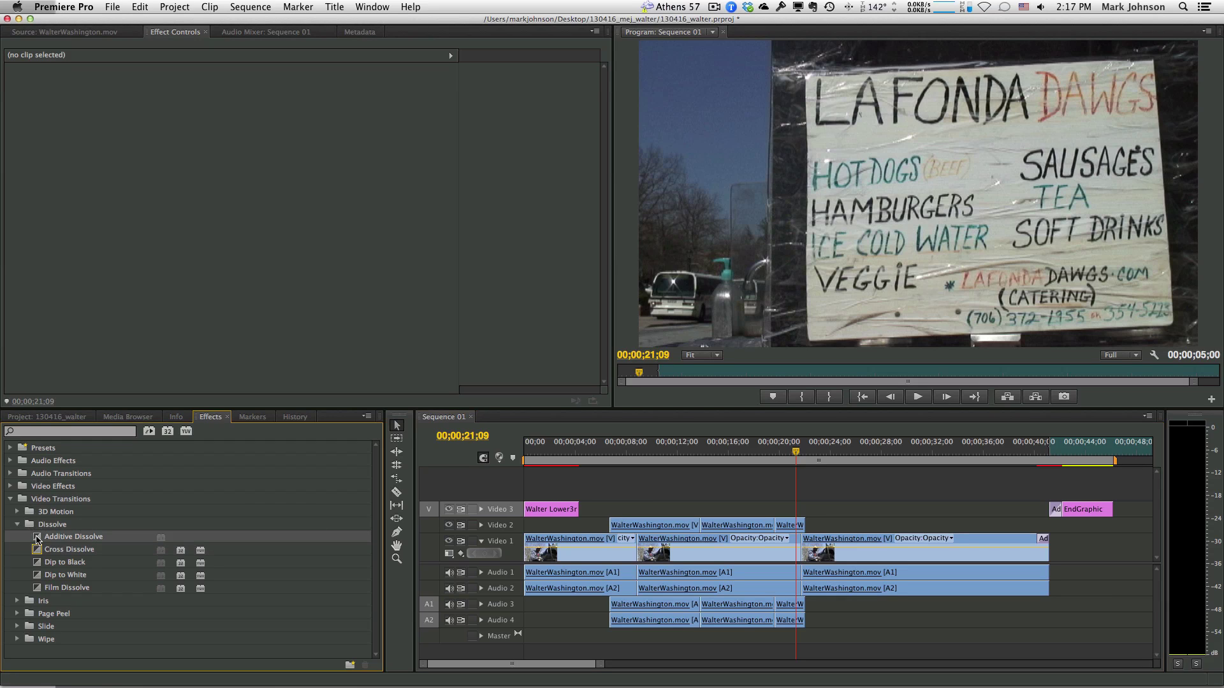
drag(37, 539, 534, 558)
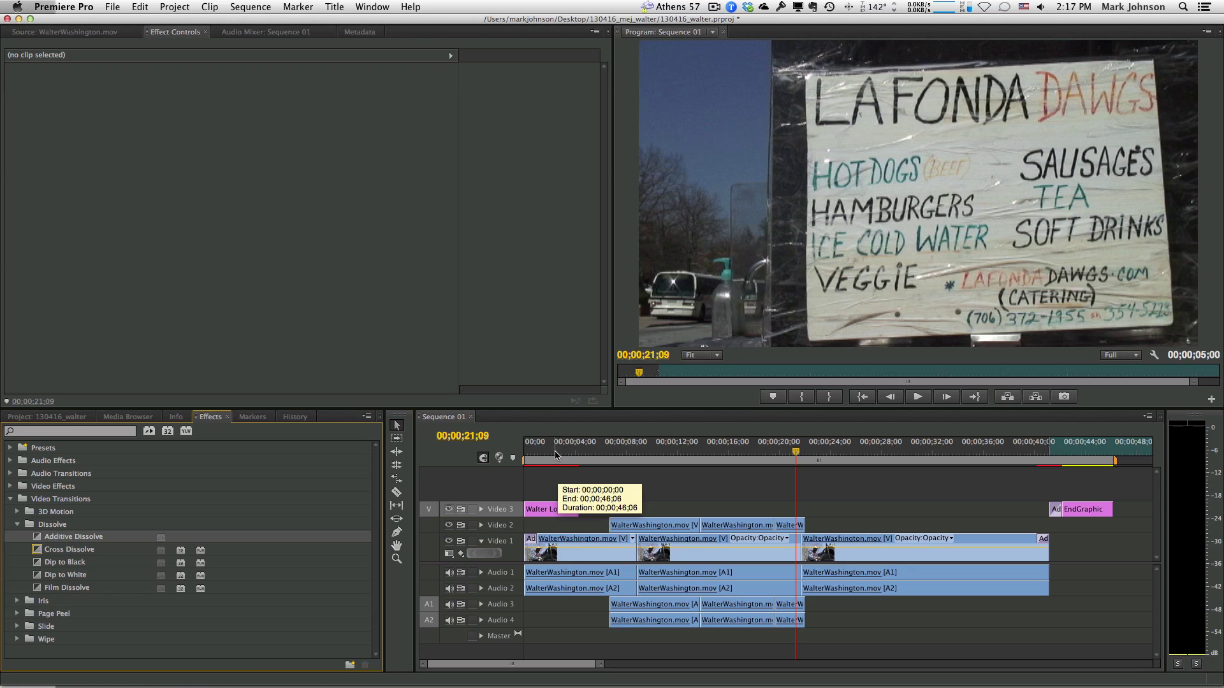
click(527, 454)
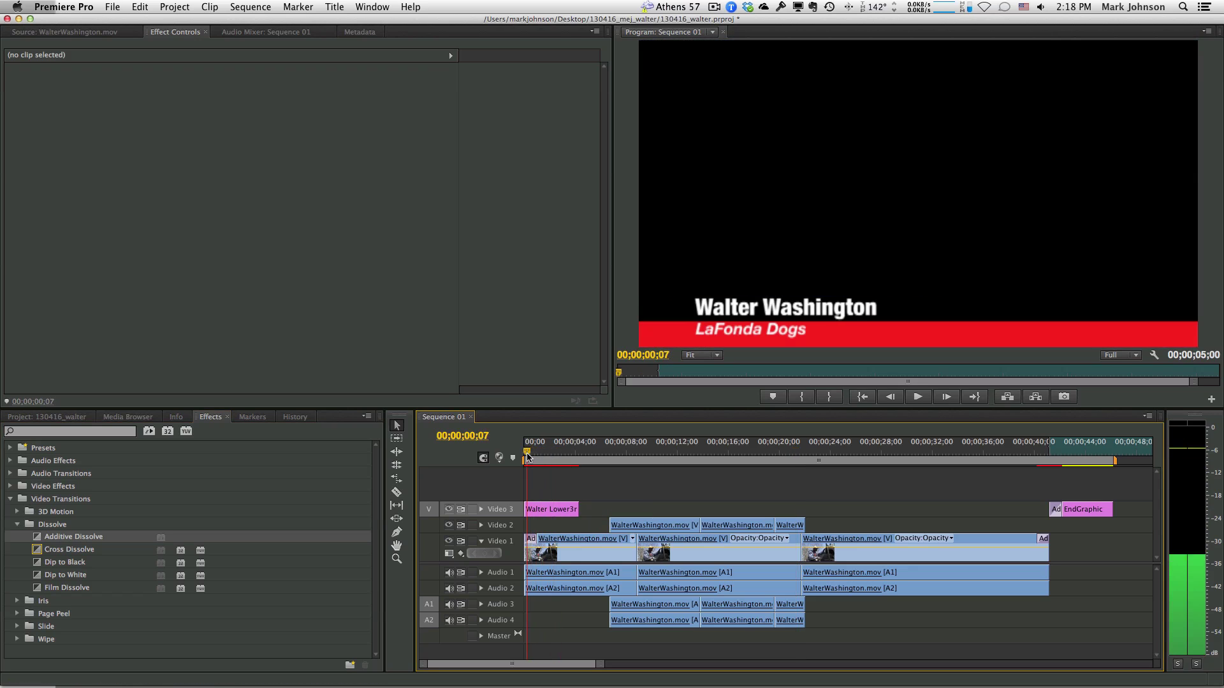
drag(527, 455, 524, 455)
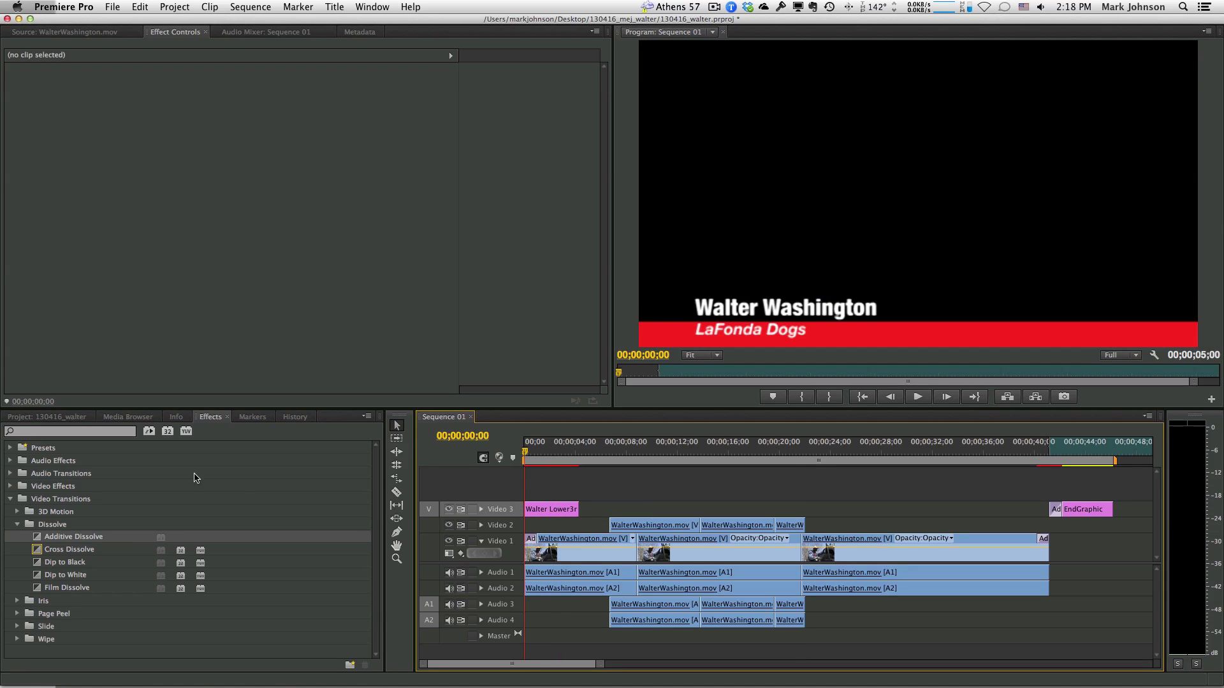
Add Additive Dissolves to the start and end of the lower-third title on Video 3 and play the opening back.
drag(35, 539, 529, 509)
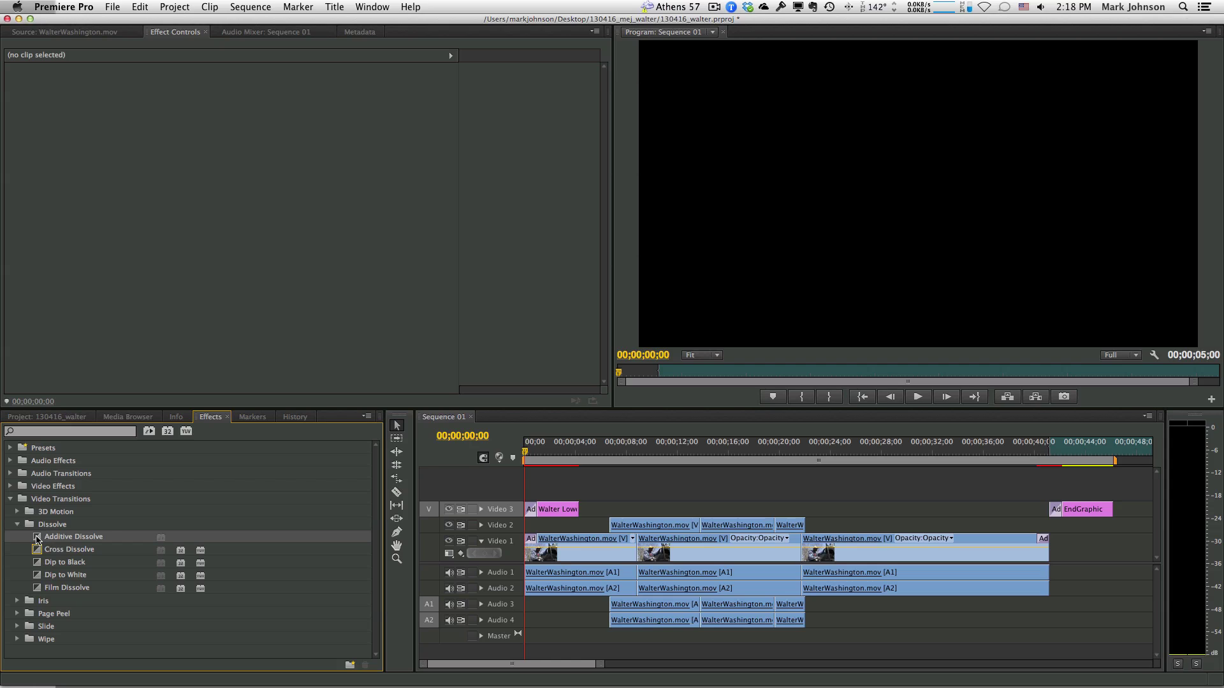
drag(36, 537, 575, 511)
click(534, 450)
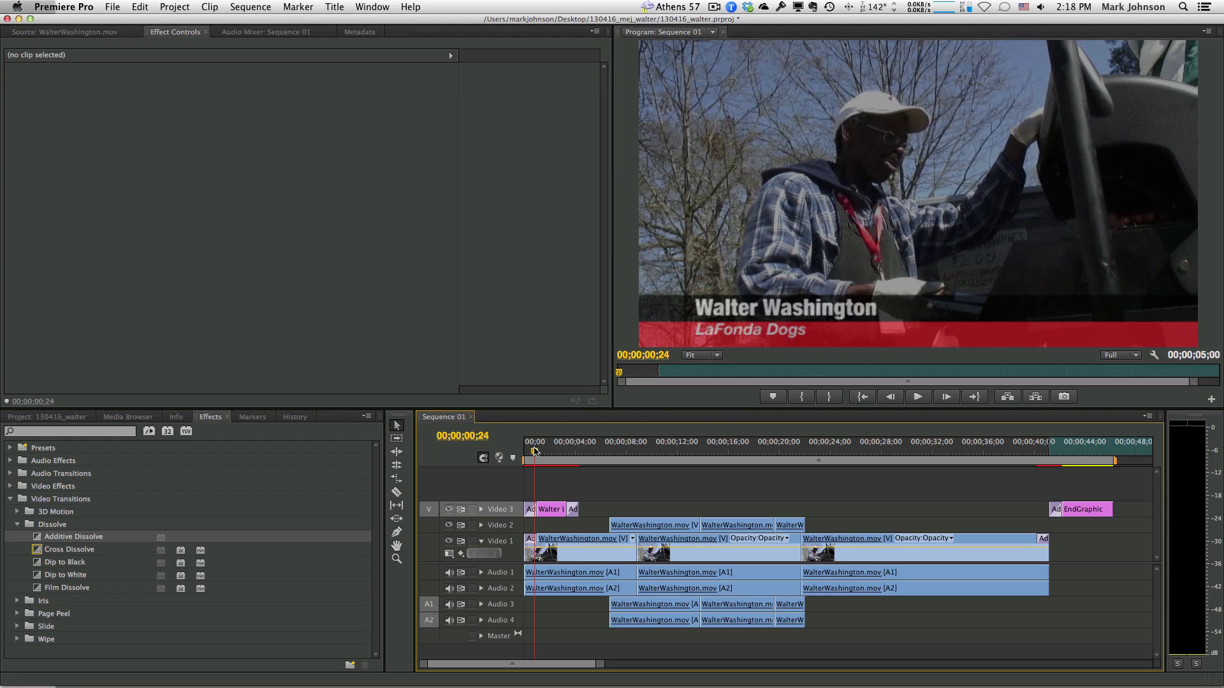
drag(535, 451, 525, 453)
key(space)
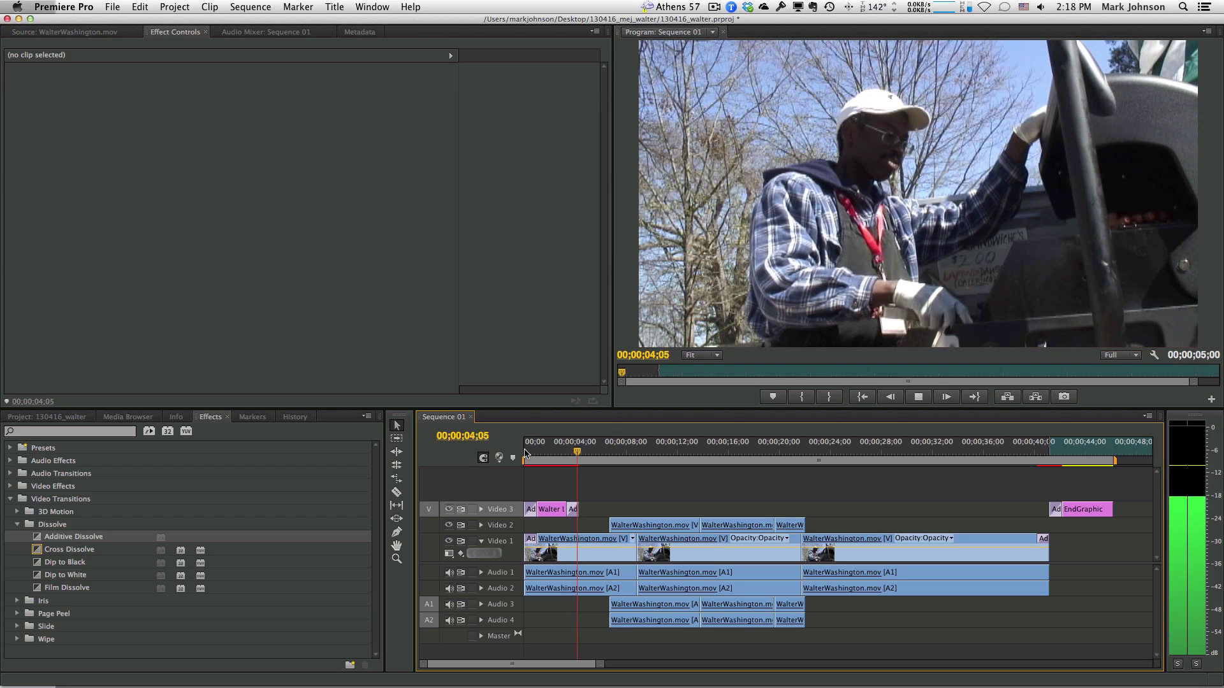
key(space)
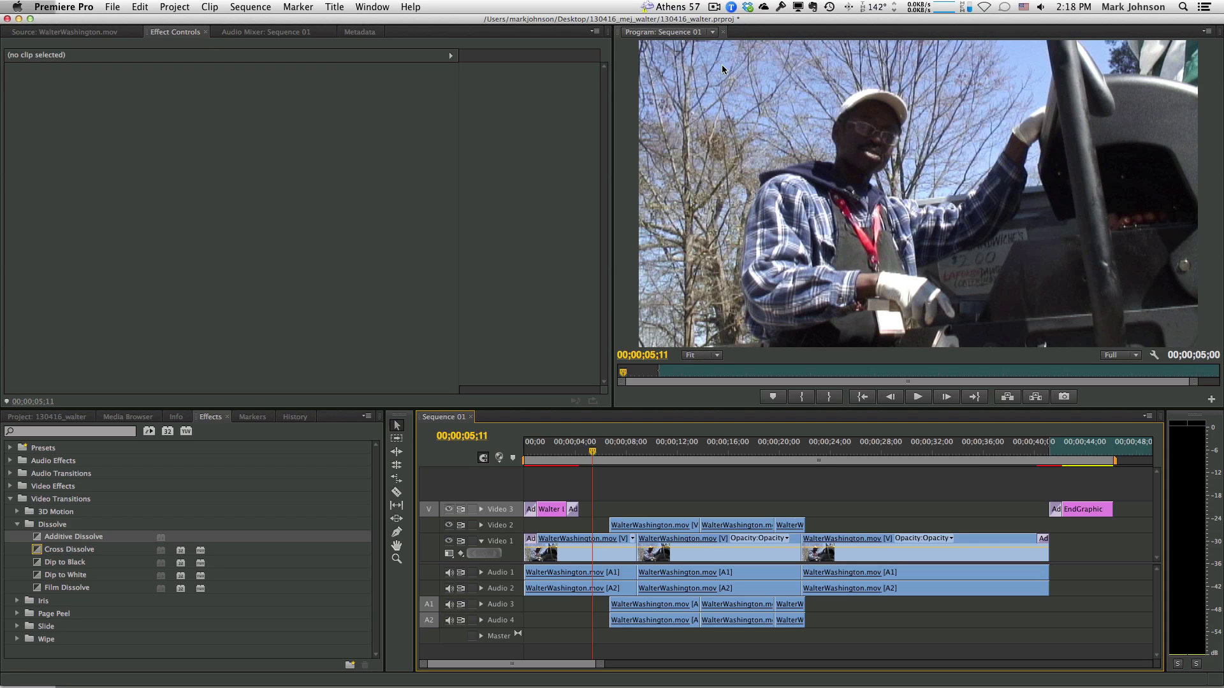
Save the project and open the media export settings for the sequence.
key(super+s)
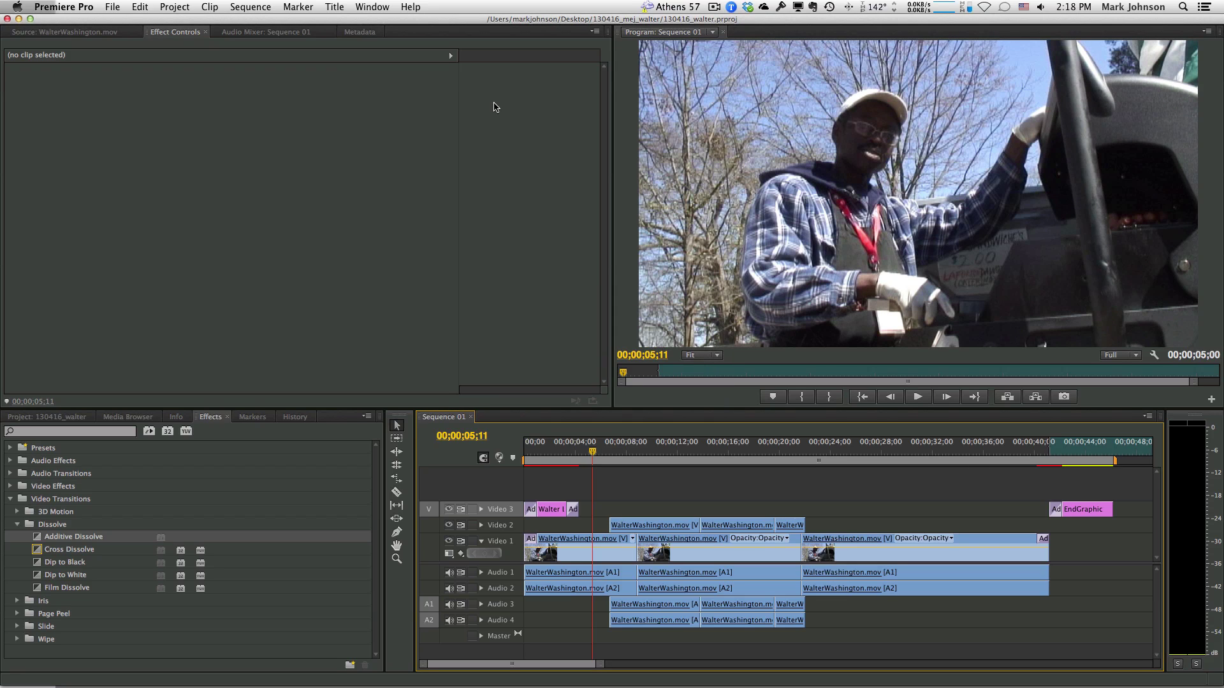
click(113, 7)
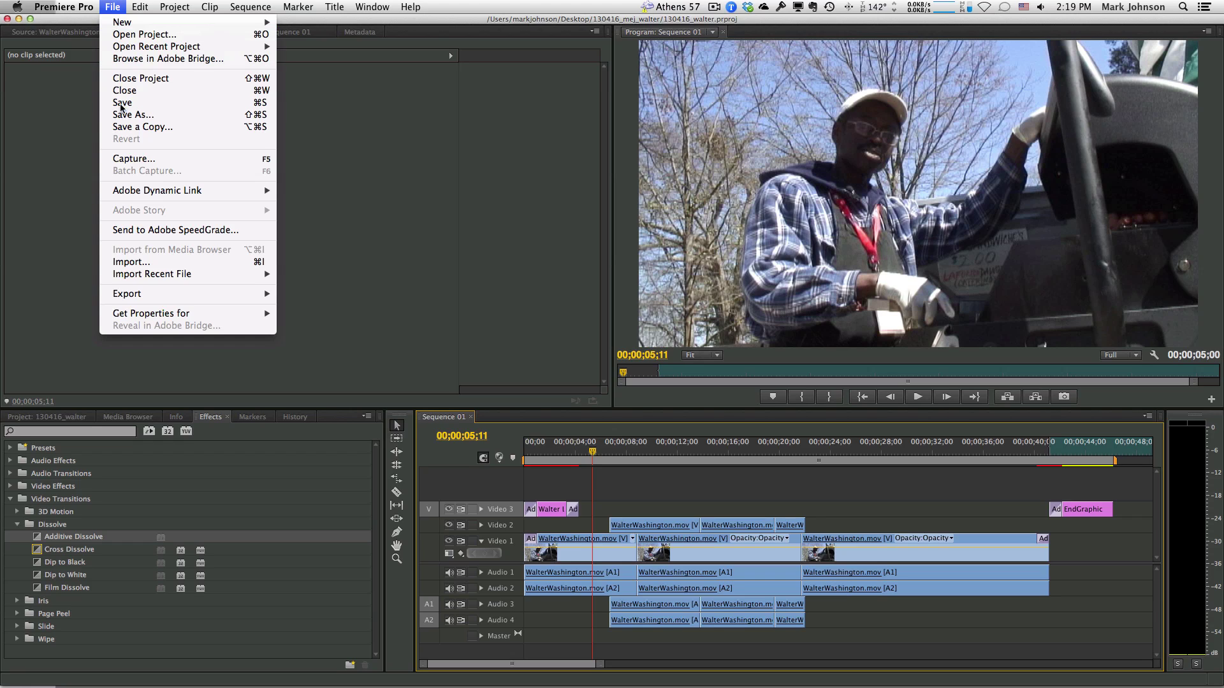
mouse_move(179, 295)
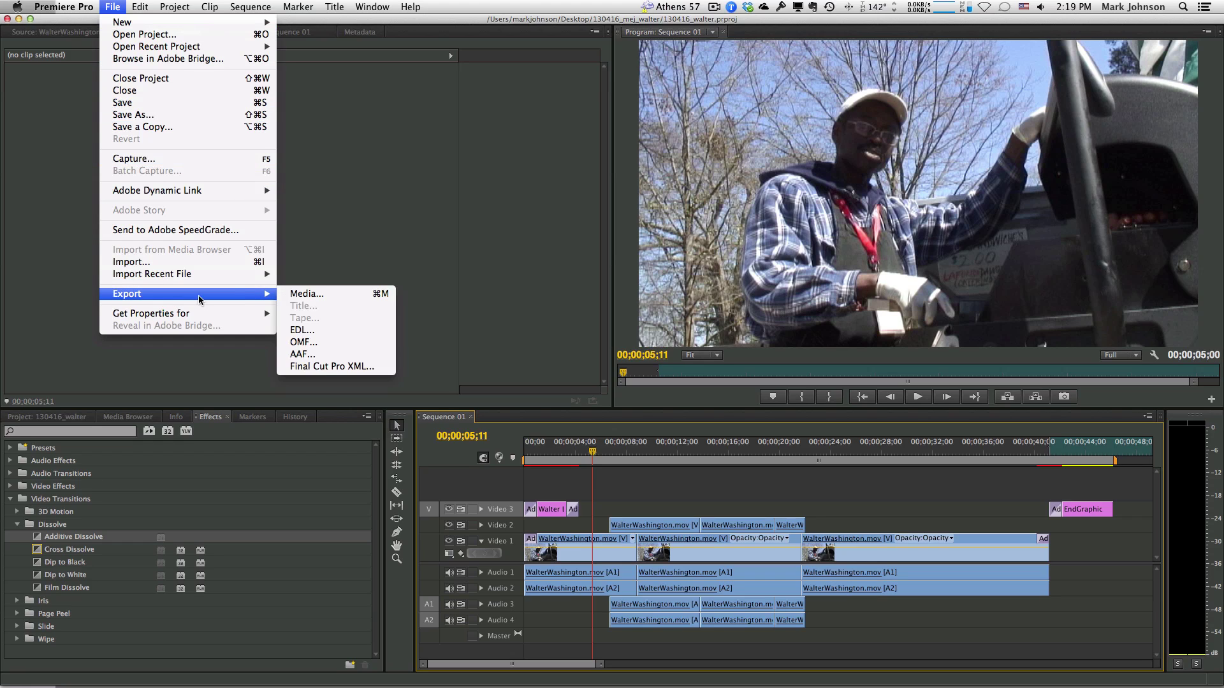
click(322, 295)
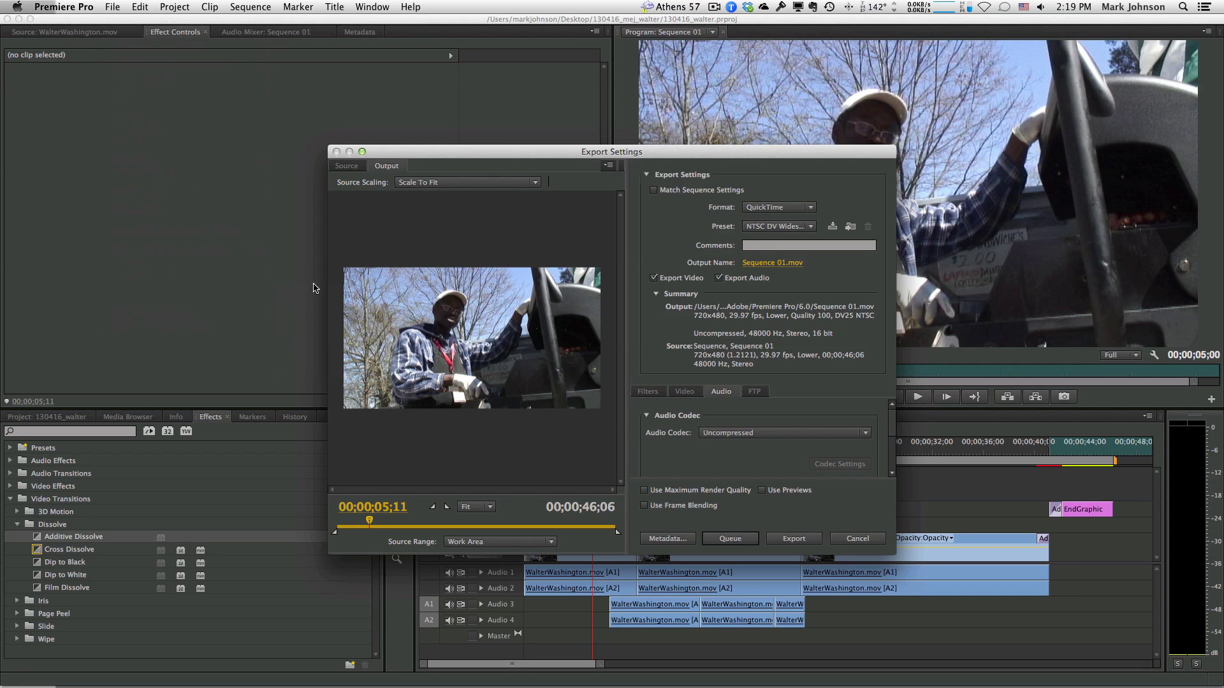
Scrub the export preview to its end and back to the start, and set the export format to H.264.
mouse_move(368, 523)
mouse_down()
mouse_move(337, 523)
mouse_move(616, 533)
mouse_up()
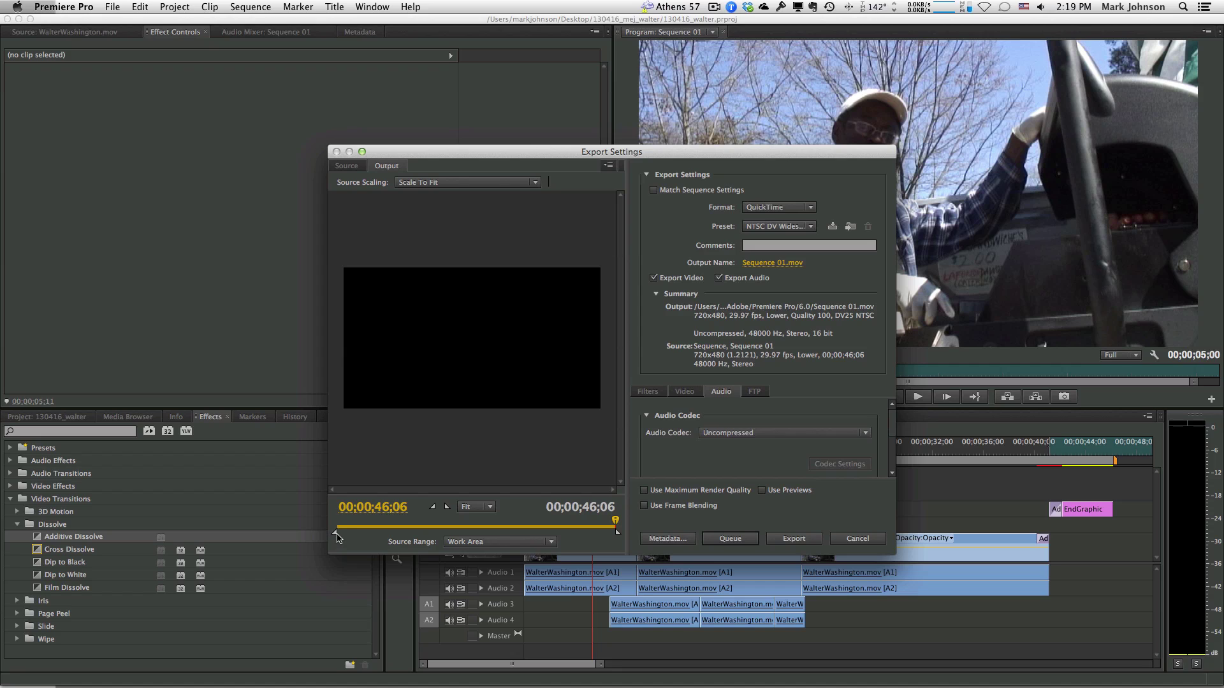
mouse_move(341, 535)
mouse_down()
mouse_move(352, 534)
mouse_move(323, 536)
mouse_up()
click(810, 209)
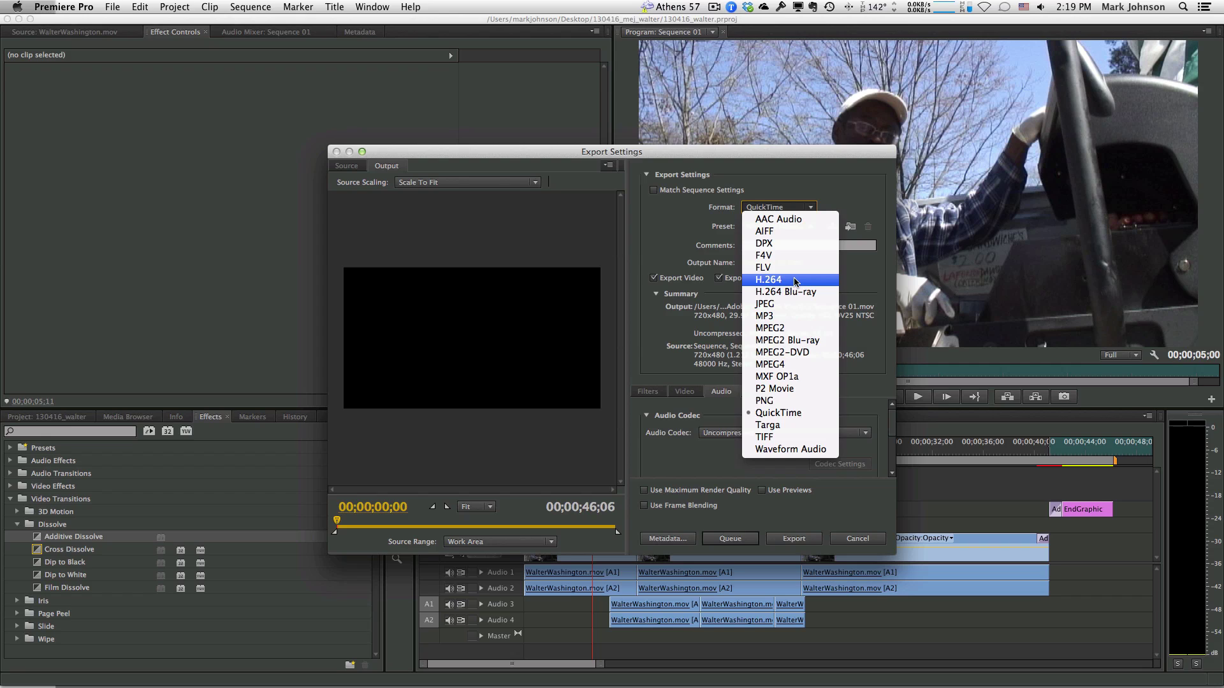
click(796, 282)
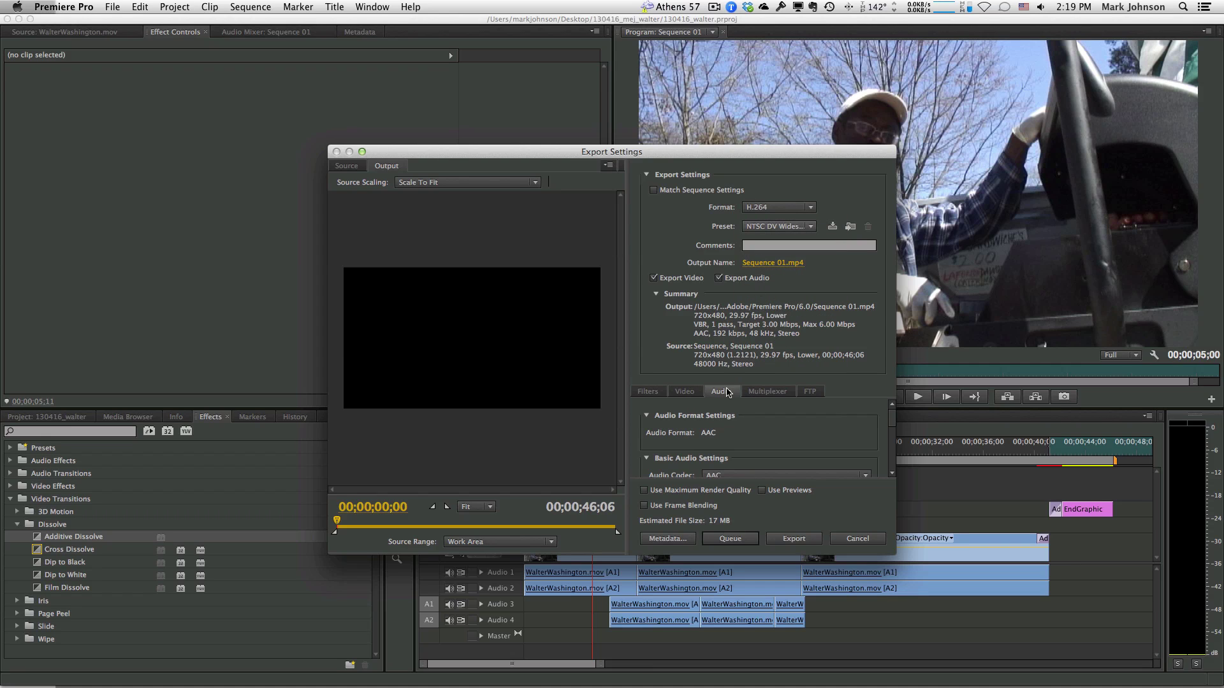
Check the export's filter and video settings, enlarge the dialog and set the audio channels to Mono.
click(647, 391)
click(685, 391)
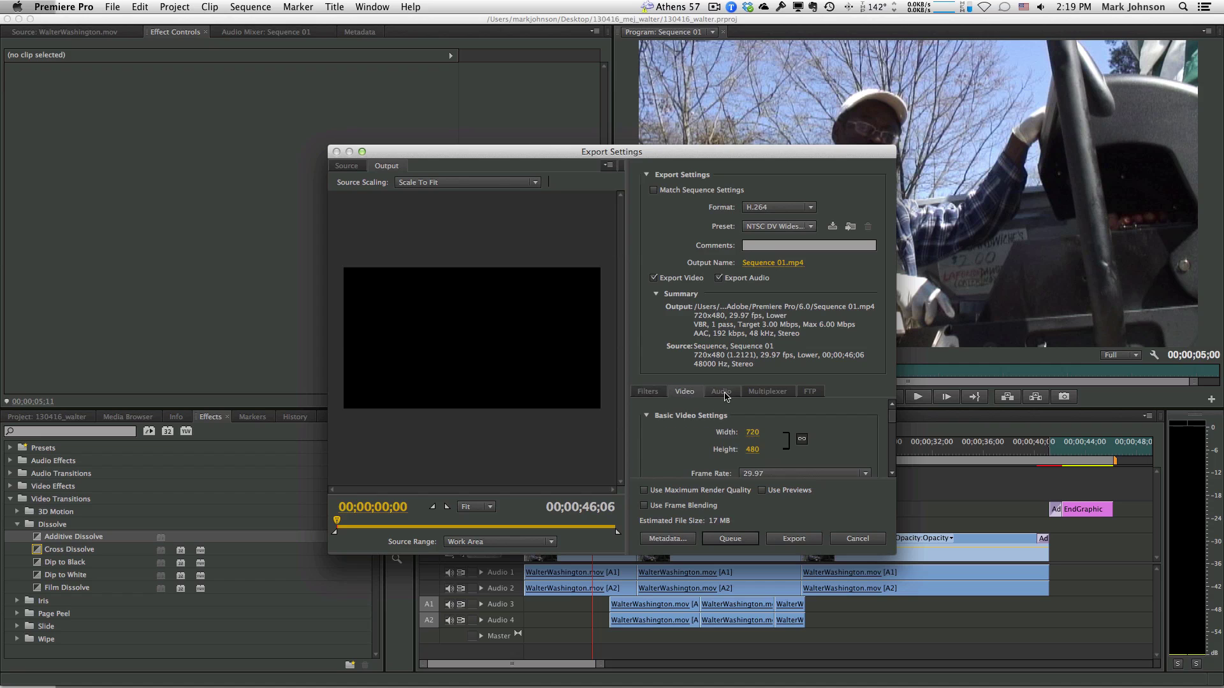
click(721, 391)
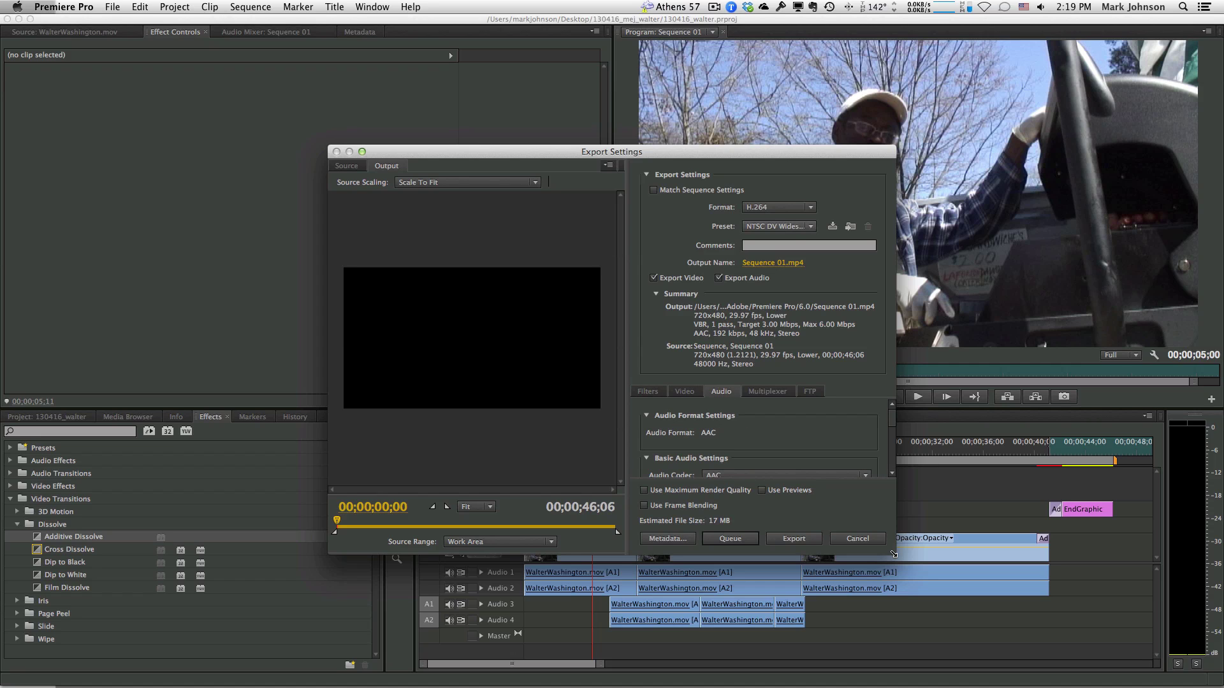
drag(894, 555, 902, 672)
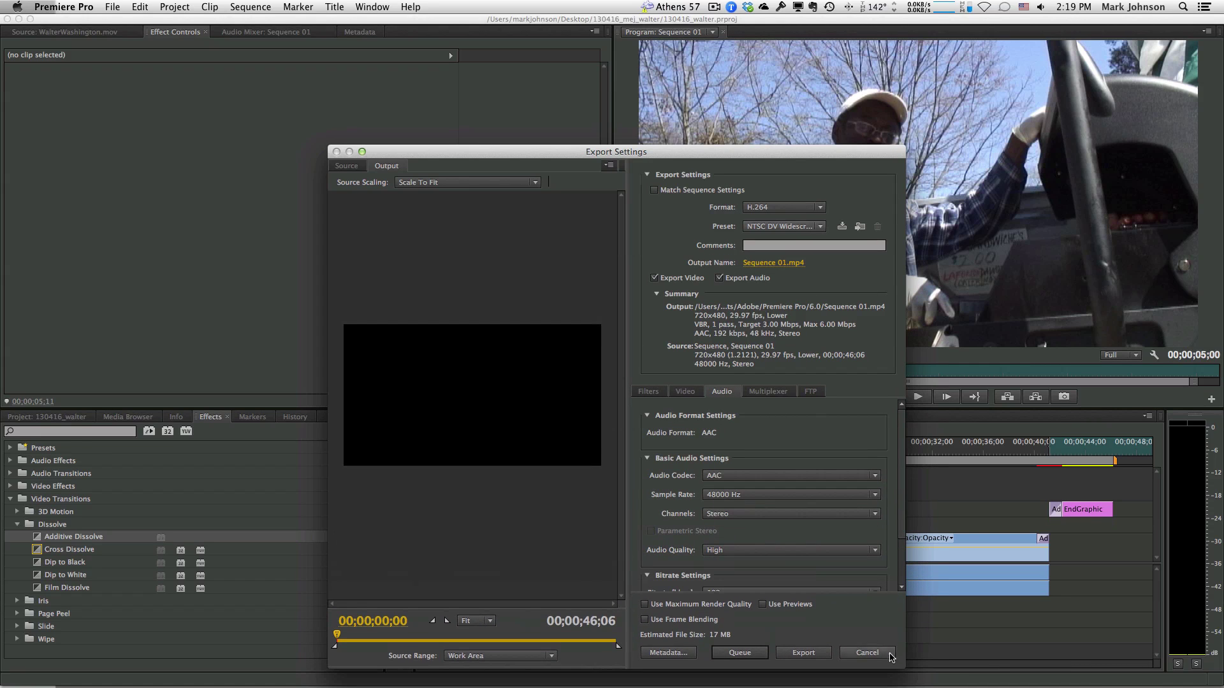
click(735, 514)
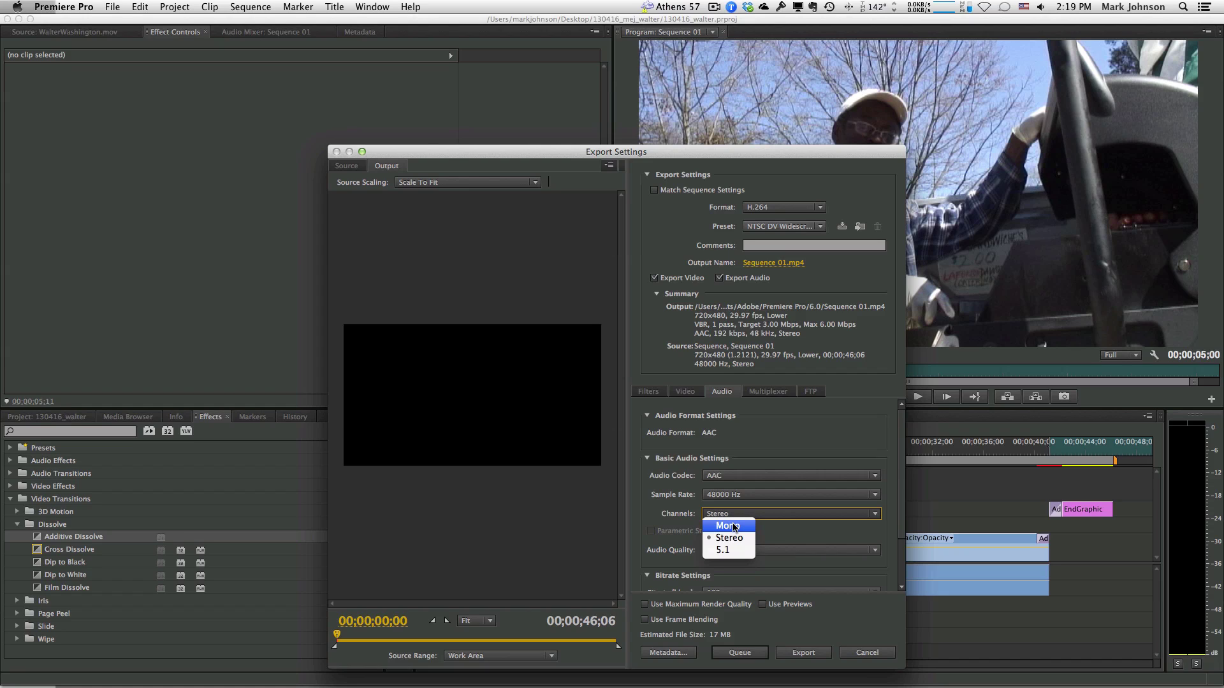
click(735, 527)
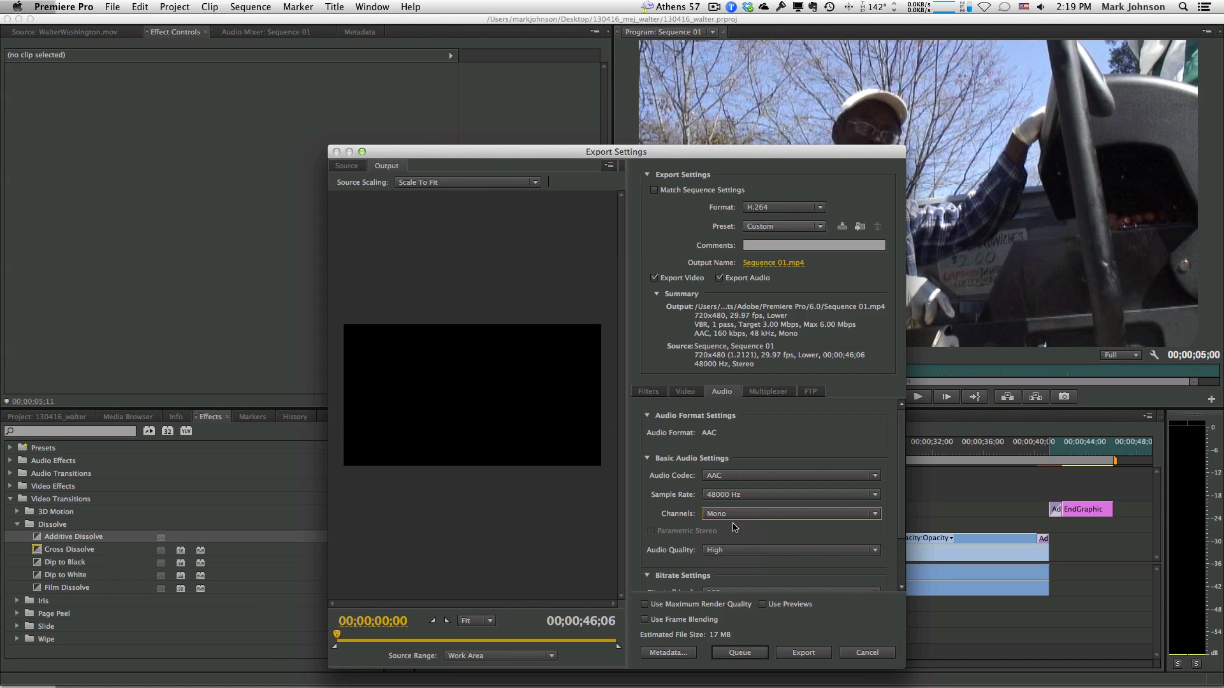